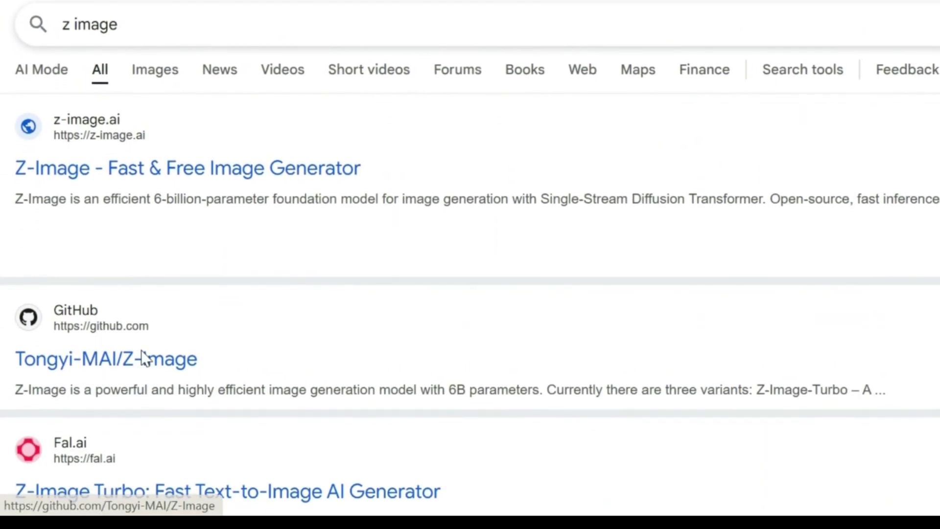
Open the Tongyi-MAI/Z-Image repository result to reach the Z-Image-Turbo Space
click(145, 359)
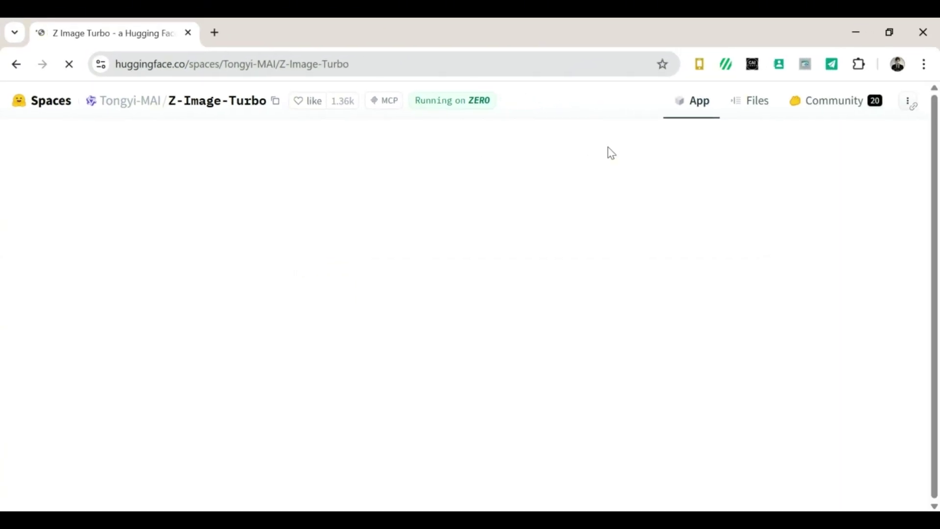
Scroll the loaded Z-Image Turbo Space down to its Prompt and Generate form
drag(937, 178, 929, 208)
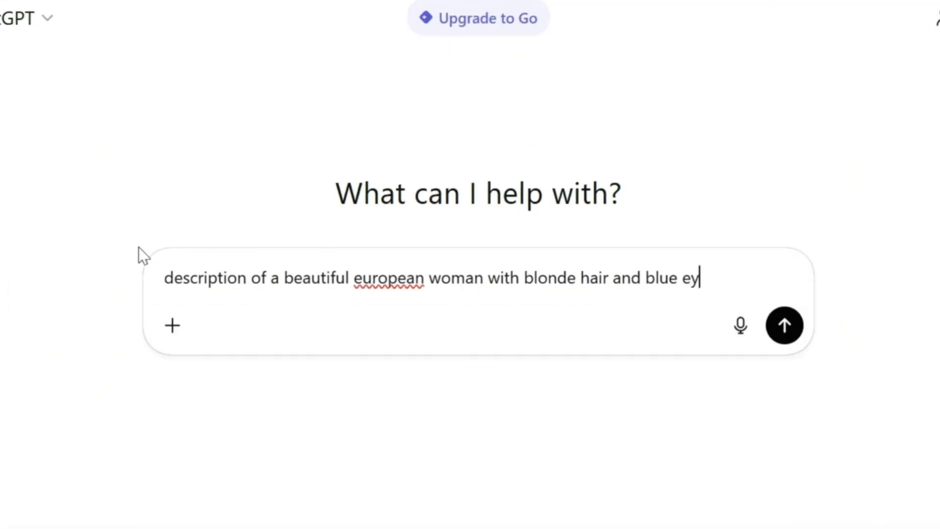
Ask ChatGPT for the woman's description and two non-explicit bikini prompts, then select Prompt 1
key(Return)
text(2 prompts of her in a bikini, non explicit but ns)
text(fw)
key(Return)
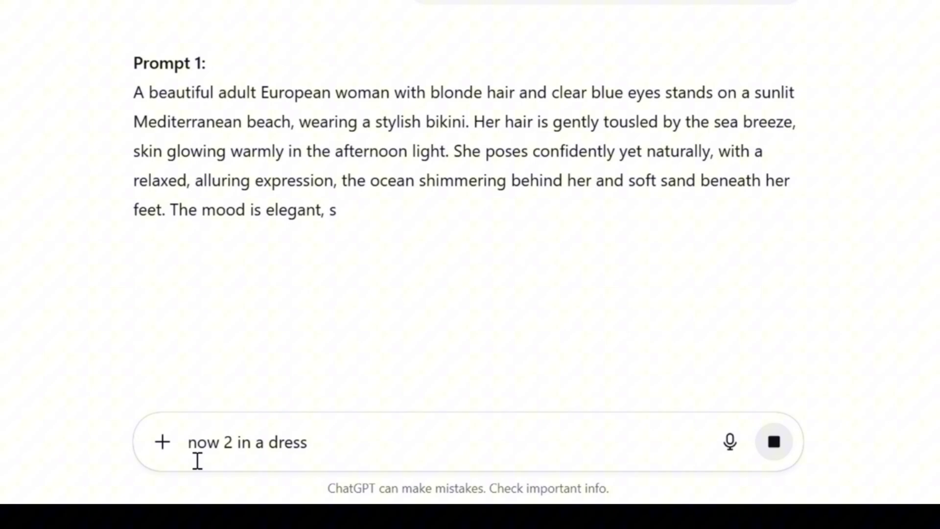
drag(159, 128, 266, 256)
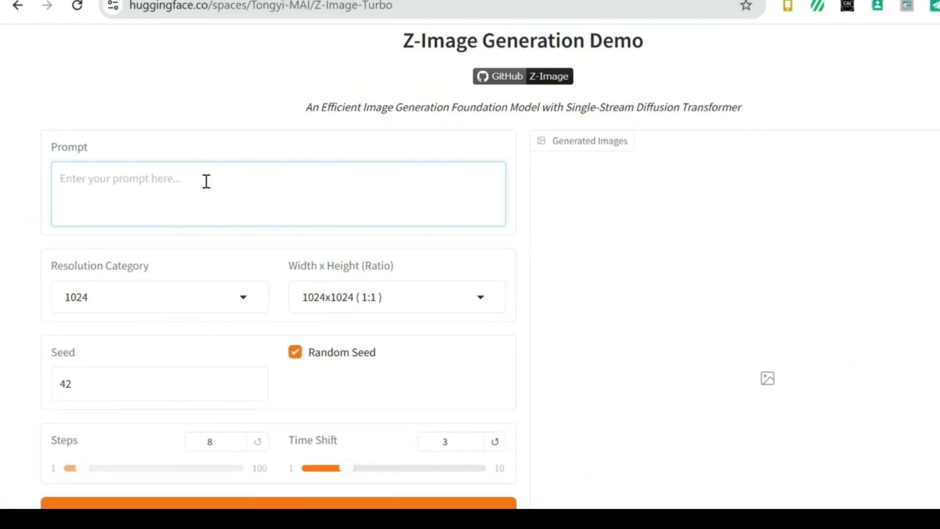
Generate the beach bikini image from Prompt 1 and download it as image.png
text(A beautiful adult European woman with blonde hair and clear blue eyes stands on a sunlit Mediterranean beach, wearing a stylish bikini. Her hair is gently tousled by the sea breeze, skin glowing warmly in the afternoon light. She poses confidently yet naturally, with a relaxed, alluring expression, the ocean shimmering behind her and soft sand beneath her feet. The mood is elegant, summery, and subtly sensual, cinematic lighting, high detail, realistic style.)
scroll(325, 268, down, 5)
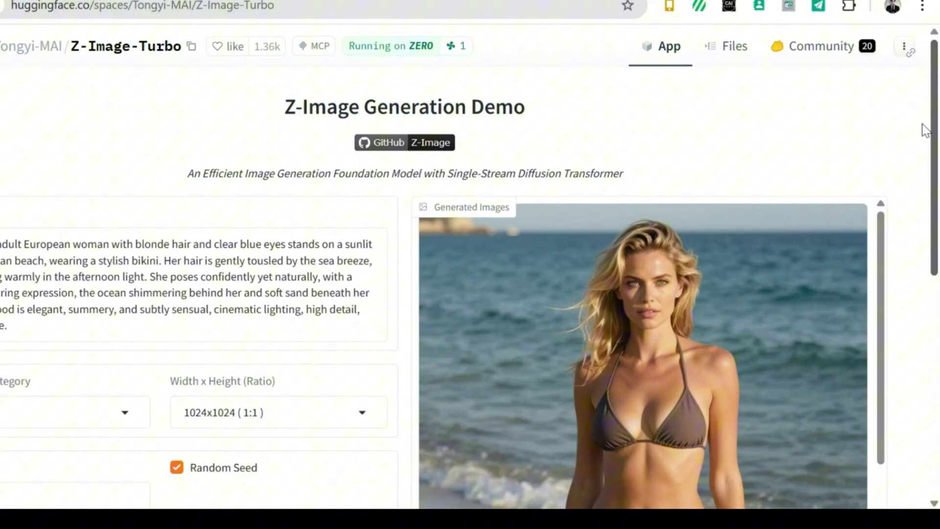
scroll(932, 203, down, 1)
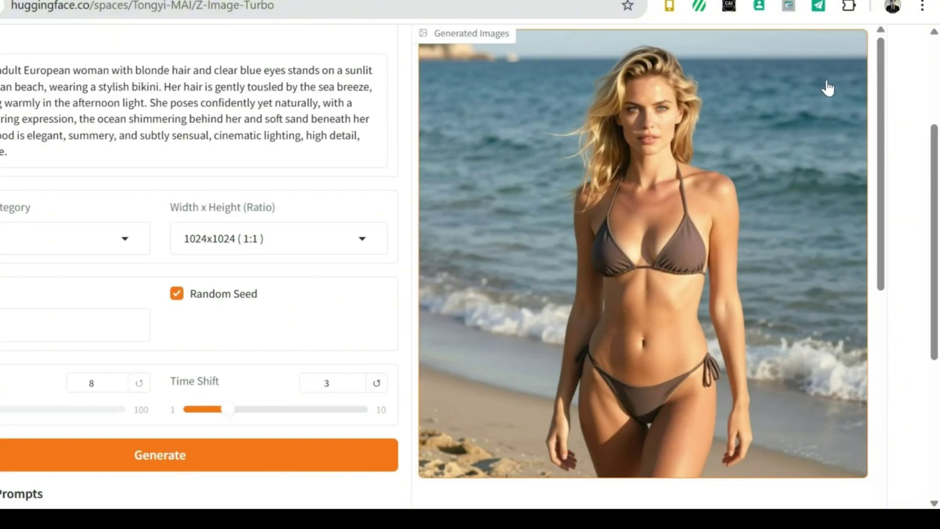
click(828, 89)
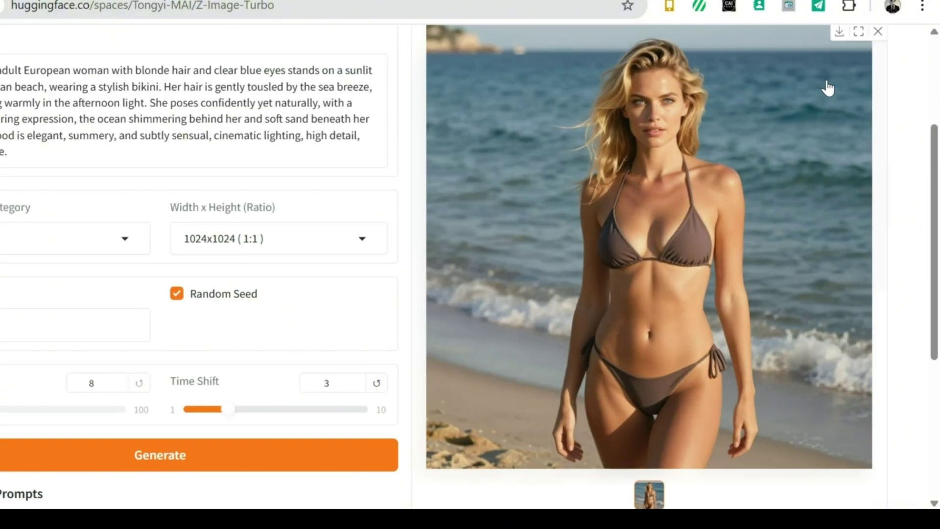
click(838, 35)
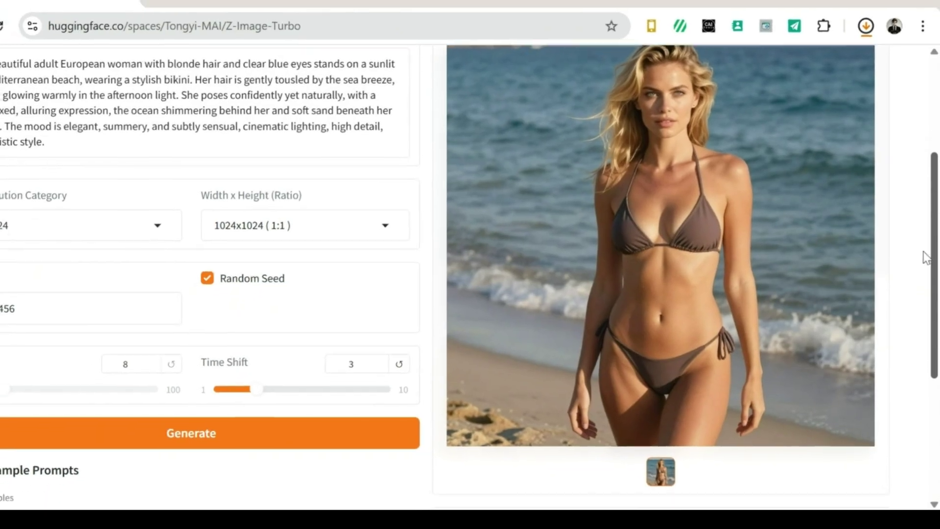
scroll(902, 407, down, 5)
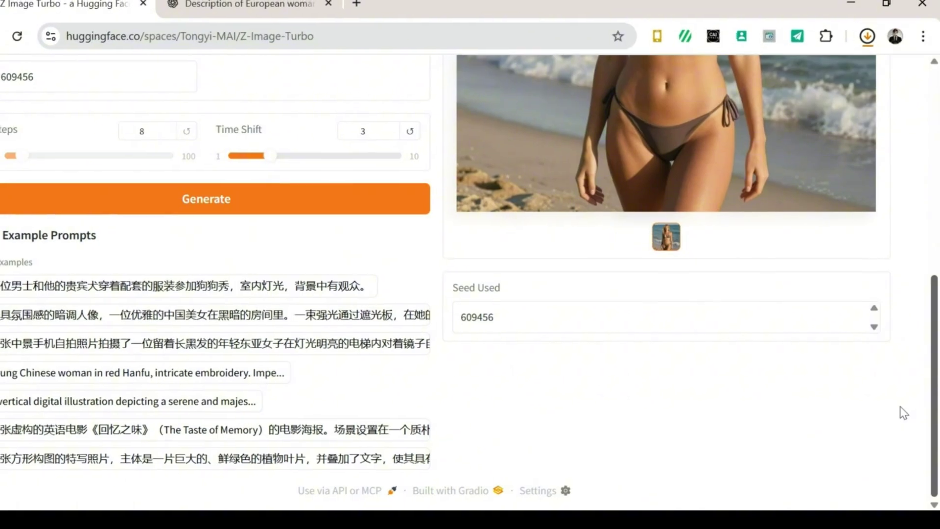
scroll(904, 413, up, 10)
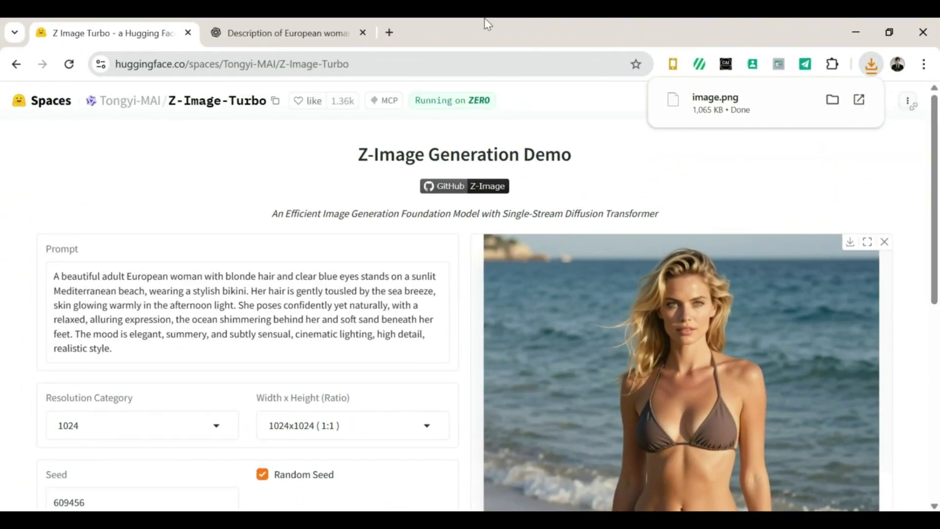
Select the poolside bikini Prompt 2 paragraph in ChatGPT
click(263, 19)
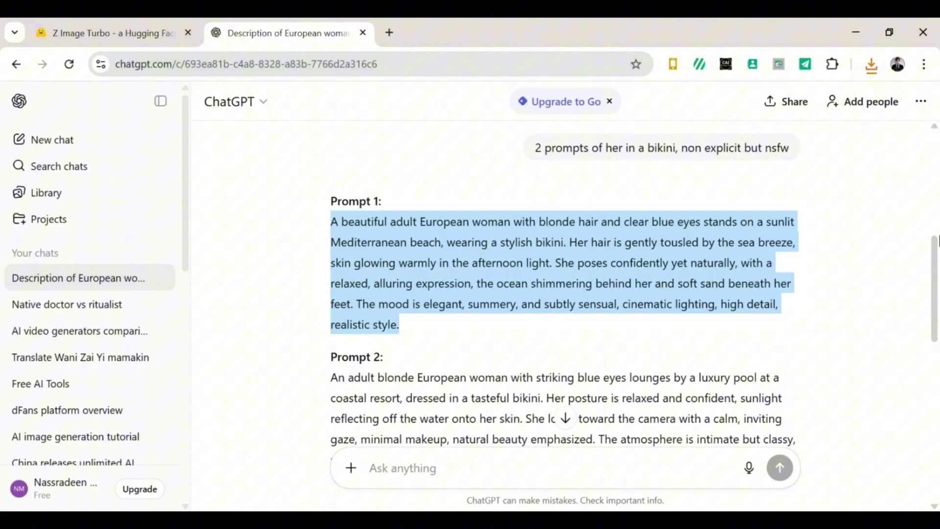
drag(935, 257, 936, 275)
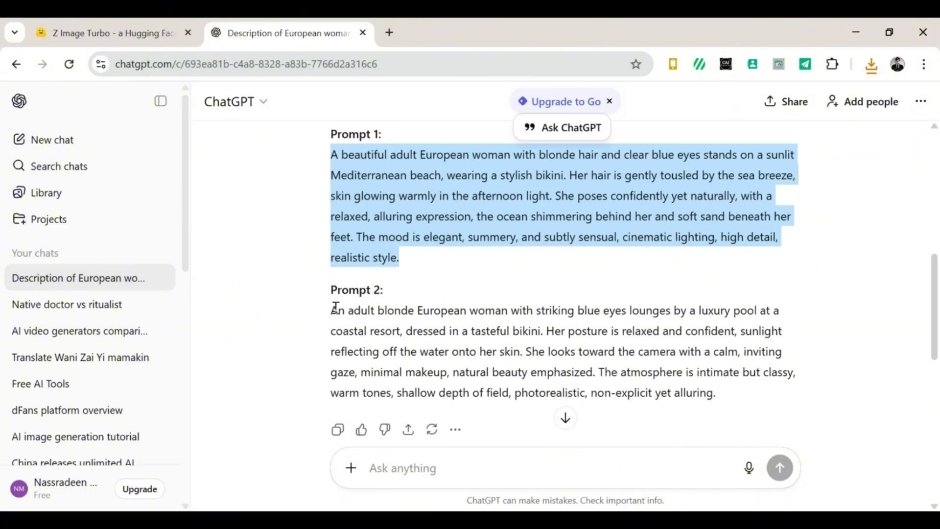
drag(332, 310, 740, 397)
key(ctrl+c)
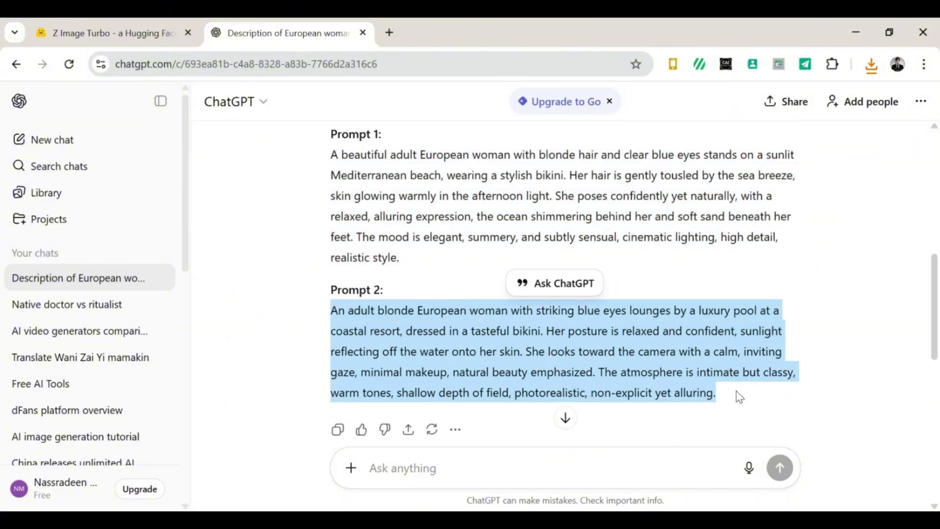
Replace the Z-Image Turbo prompt with the poolside one and generate with seed 715317
click(172, 30)
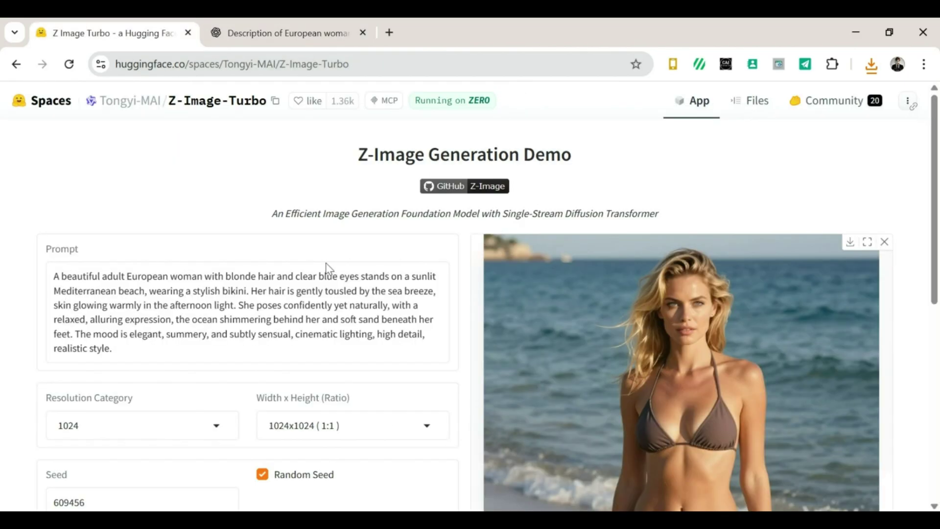
drag(162, 343, 57, 273)
key(BackSpace)
key(ctrl+v)
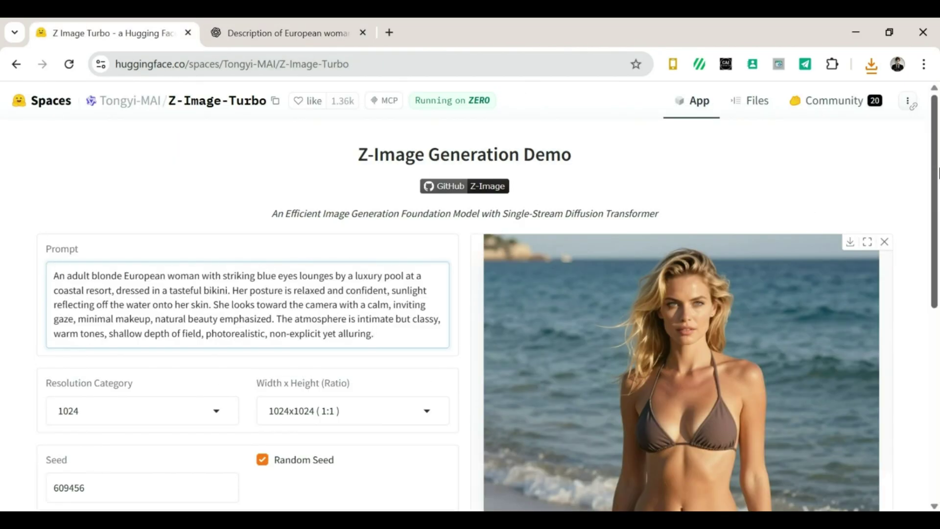
scroll(913, 297, down, 5)
click(370, 345)
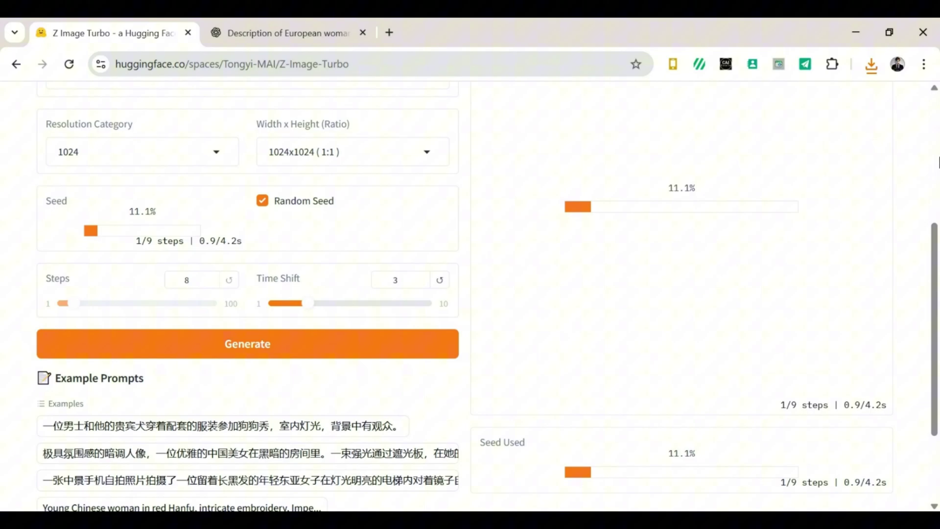
scroll(907, 340, down, 4)
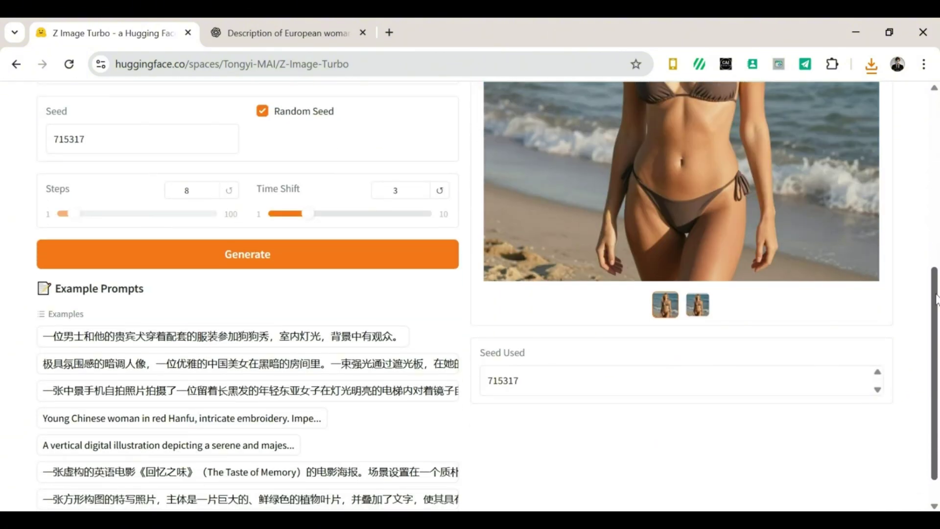
scroll(924, 220, up, 5)
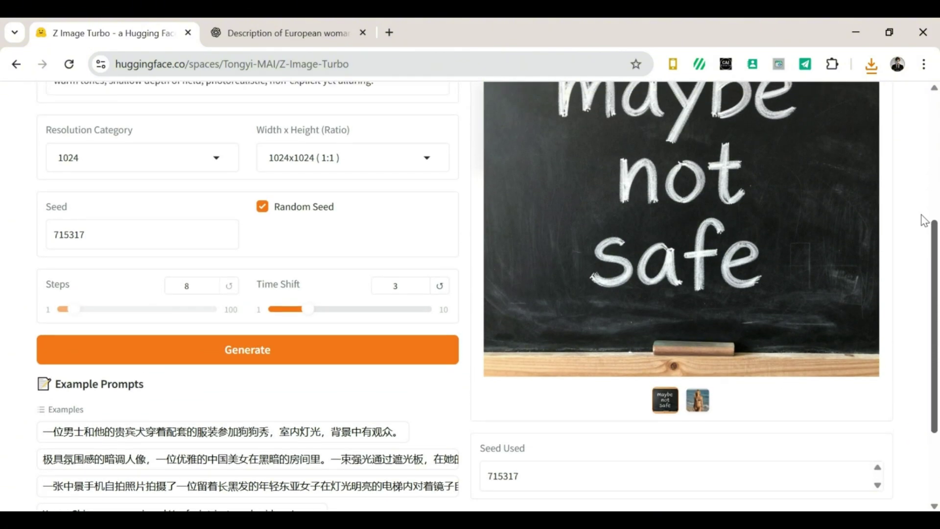
scroll(925, 235, down, 1)
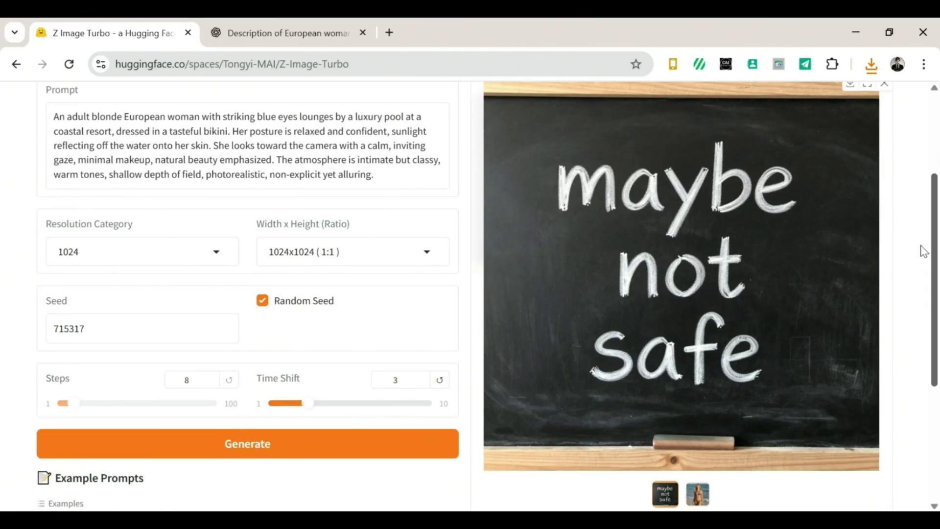
scroll(924, 220, up, 2)
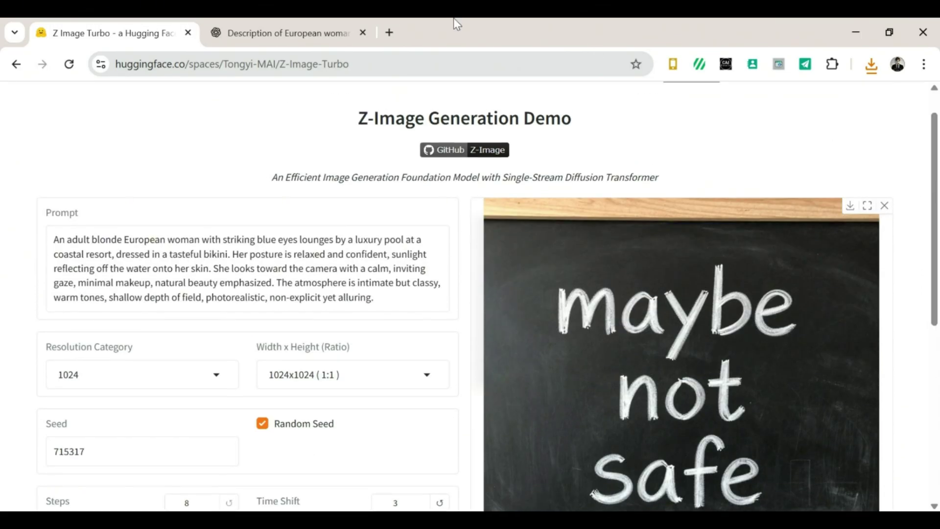
Generate the floral summer dress cobblestone-street image (seed 429412) from ChatGPT's Prompt 1
click(335, 22)
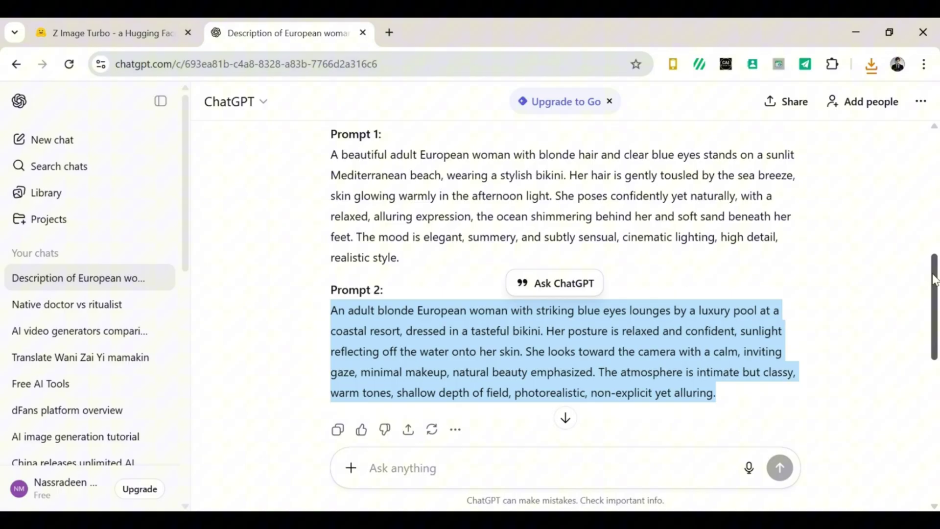
drag(934, 279, 934, 364)
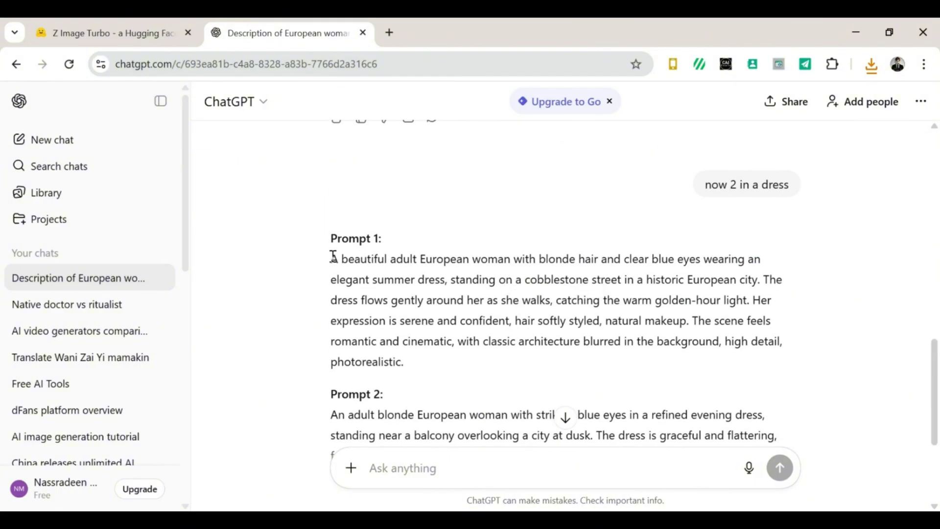
drag(334, 256, 411, 383)
key(ctrl+c)
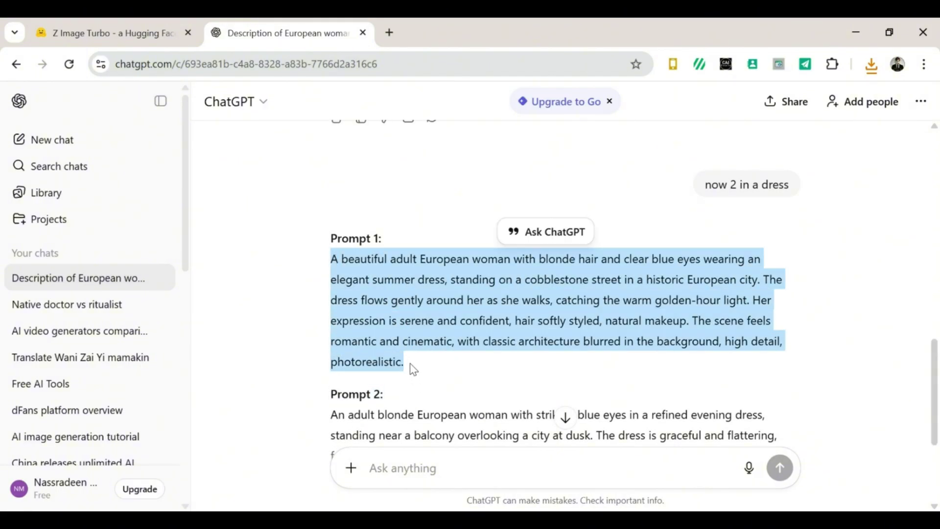
click(97, 23)
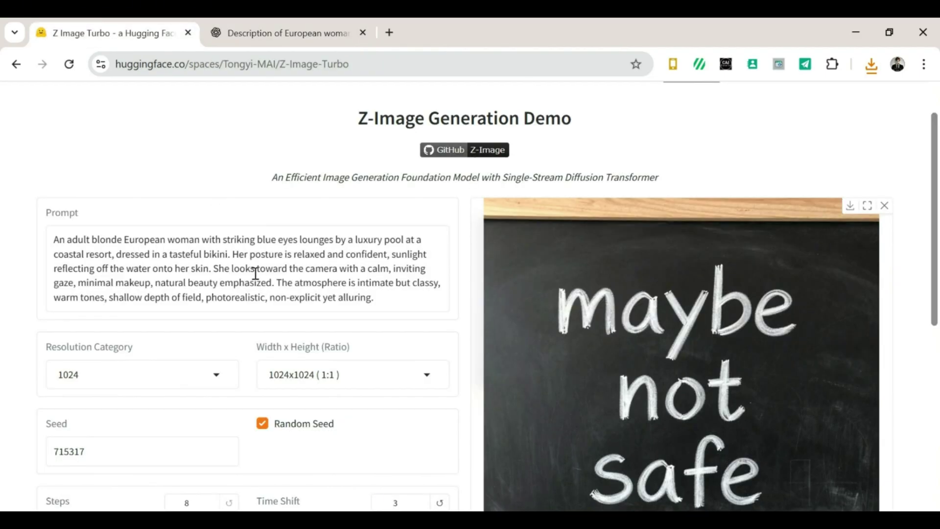
drag(186, 301, 3, 216)
key(ctrl+v)
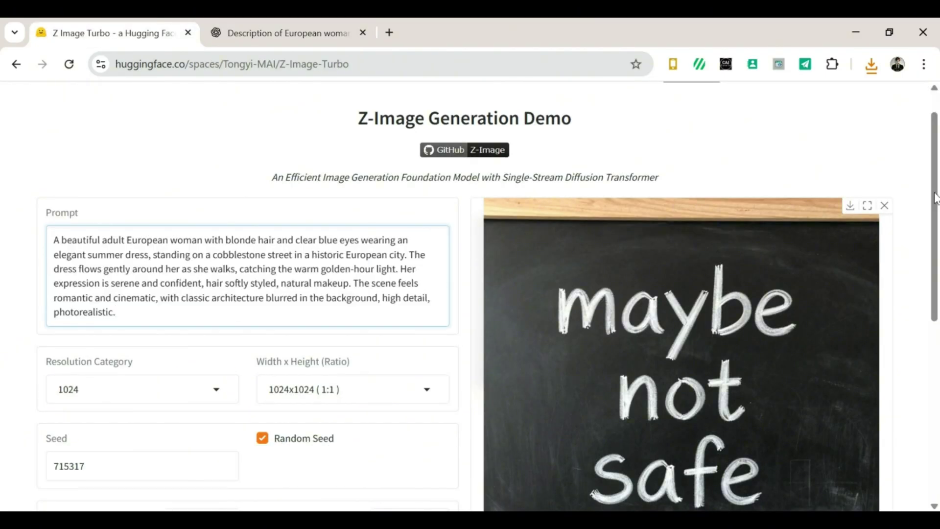
scroll(343, 343, down, 4)
click(386, 374)
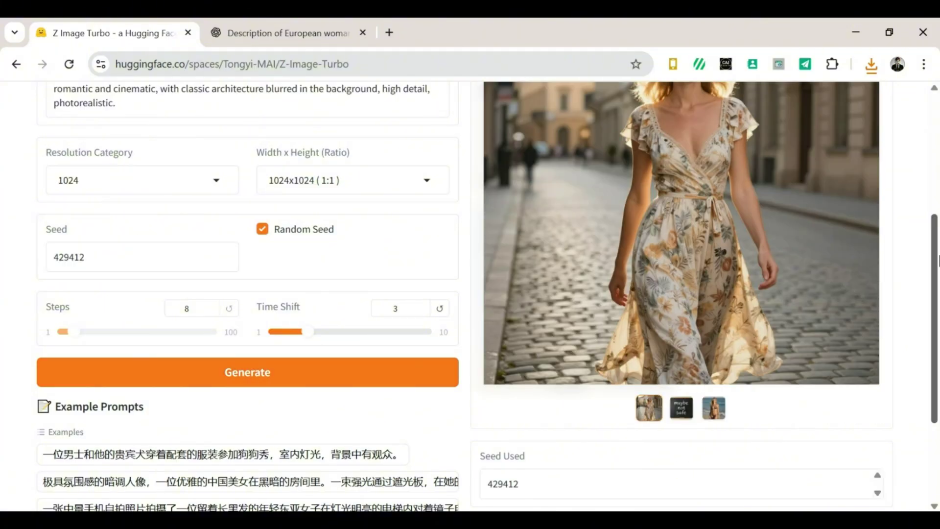
drag(936, 259, 850, 174)
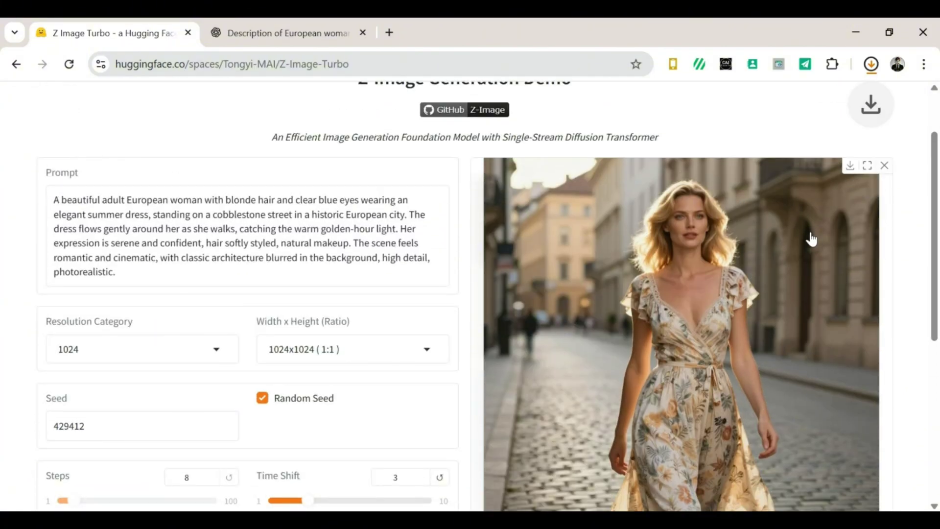
Select the evening-dress Prompt 2 text in ChatGPT
click(312, 25)
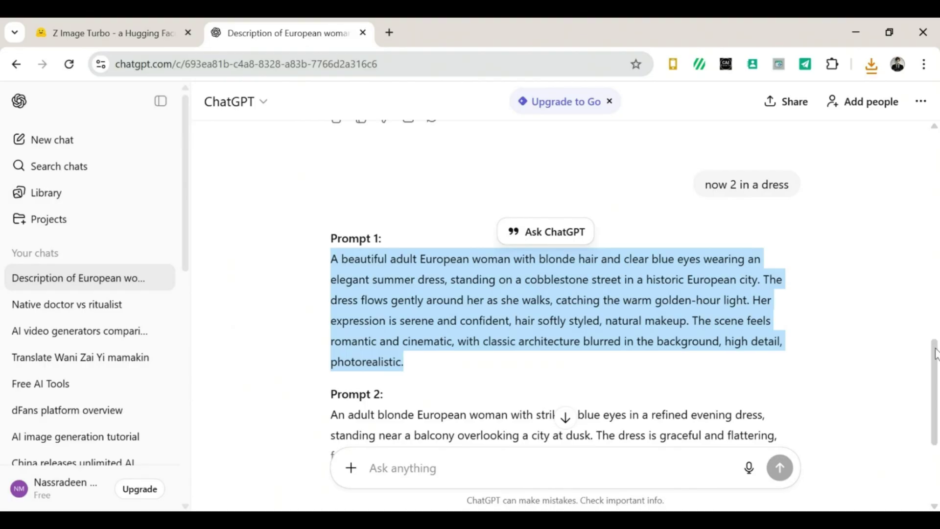
scroll(424, 310, down, 2)
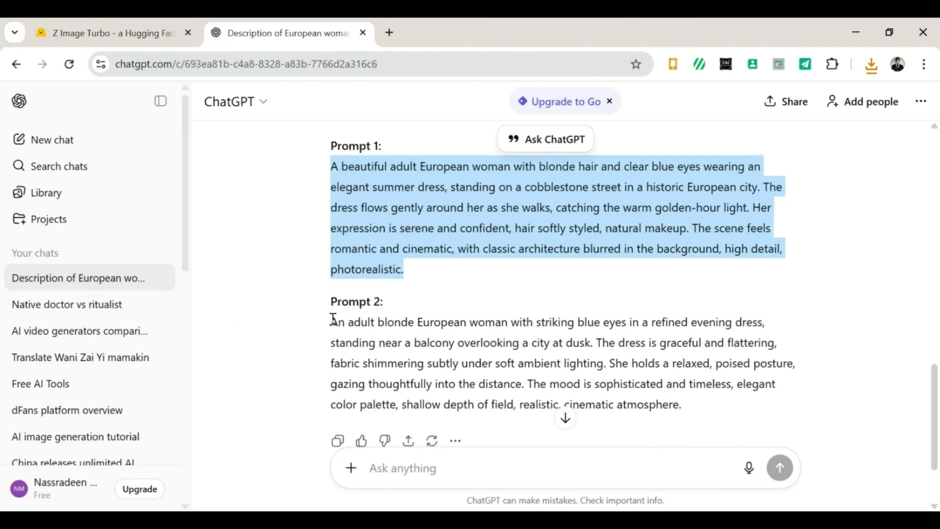
drag(333, 320, 736, 414)
key(ctrl+c)
Replace the prompt with the evening-dress Prompt 2 and generate the dusk balcony image
click(158, 23)
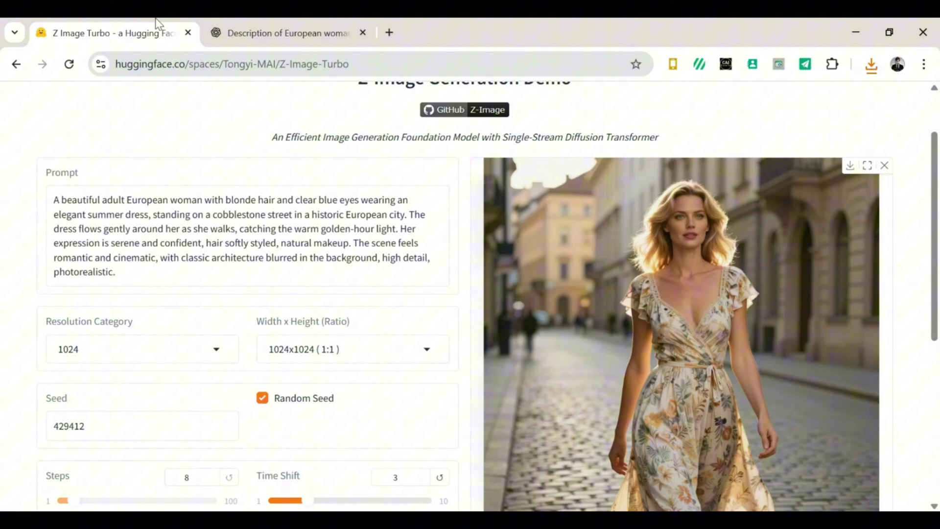
click(50, 199)
key(ctrl+a)
key(ctrl+v)
scroll(384, 390, down, 3)
click(384, 390)
drag(930, 399, 938, 250)
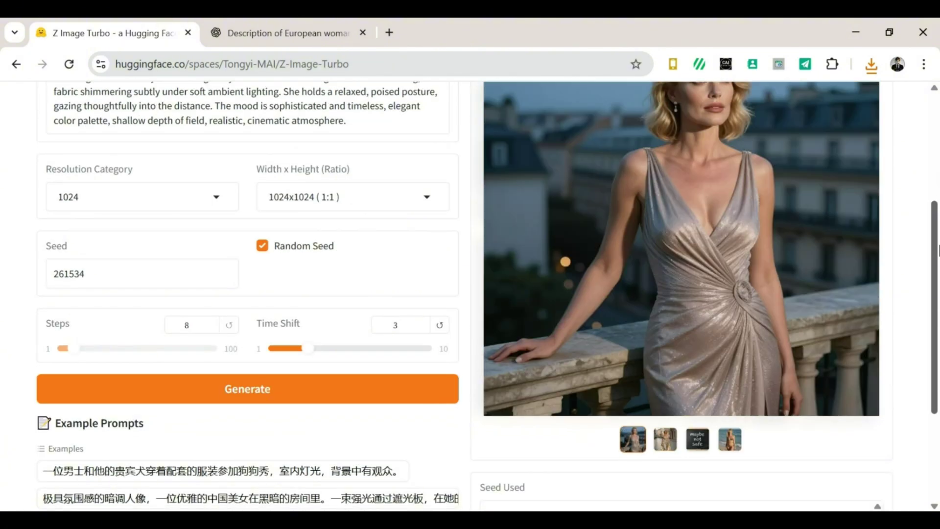
scroll(851, 137, up, 2)
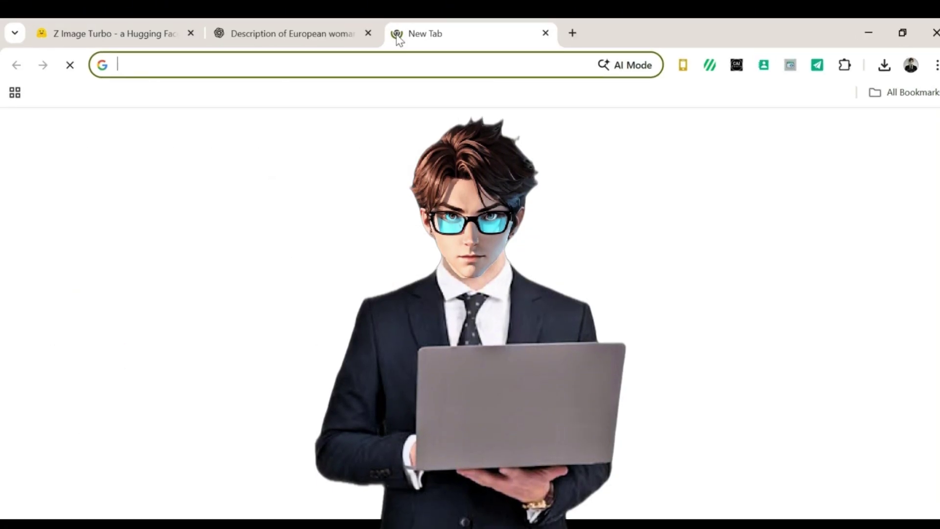
Search Google for the creator's name from a new tab
text(nass)
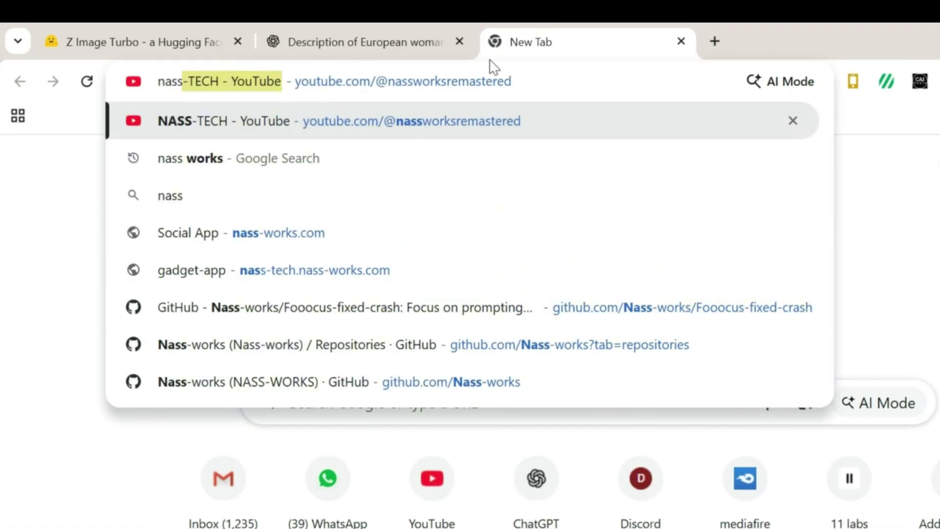
text( works)
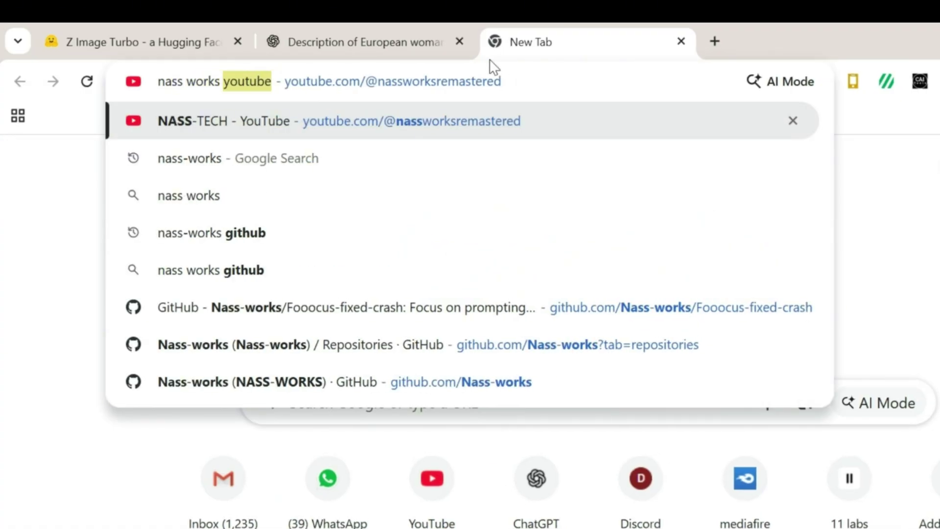
key(Return)
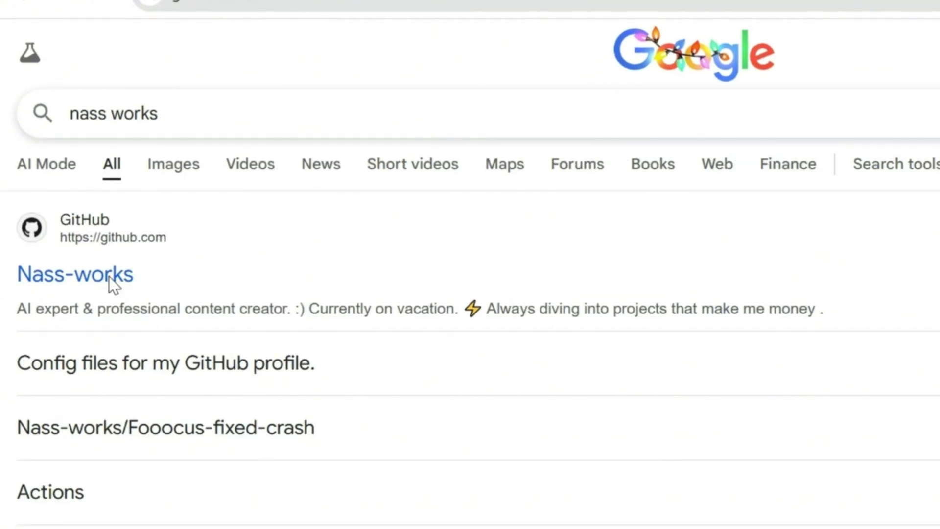
Go from the creator's GitHub profile to the Fooocus-fixed-crash README's Colab link
click(109, 276)
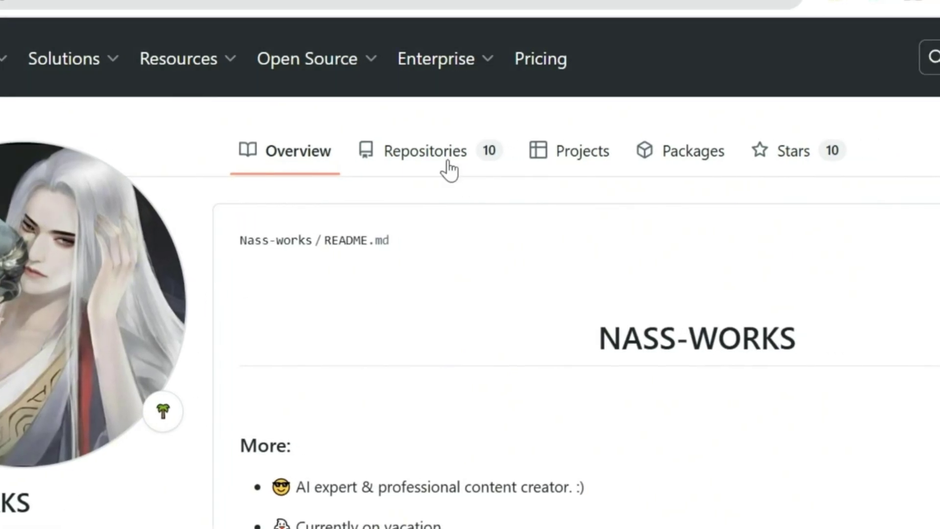
click(449, 169)
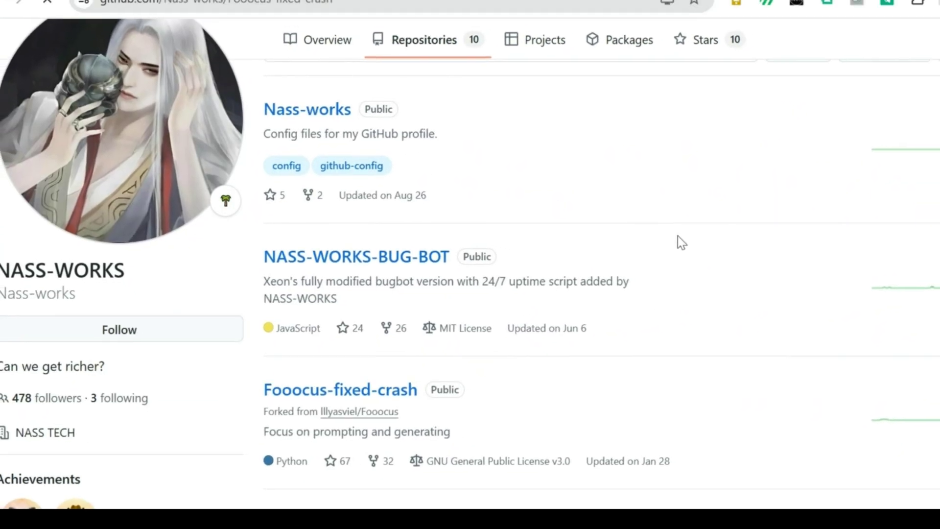
drag(935, 94, 931, 212)
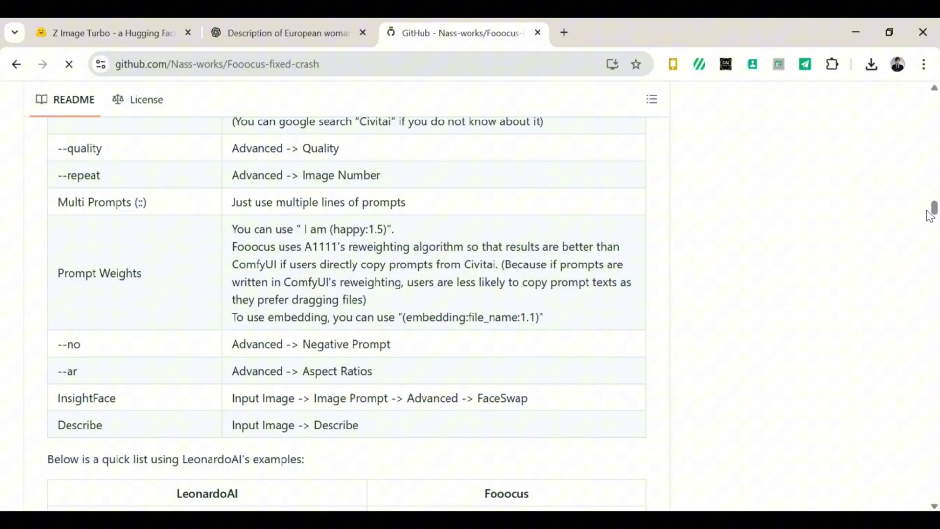
scroll(935, 211, down, 2)
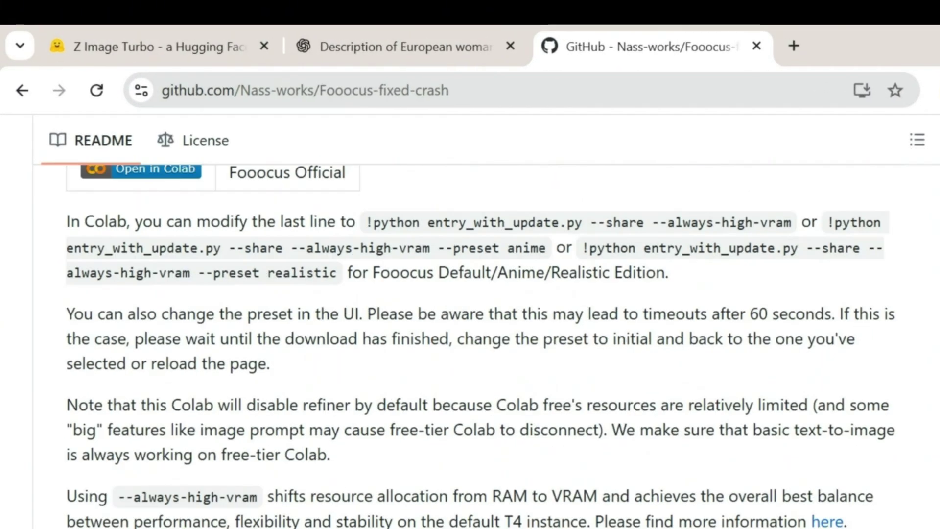
scroll(470, 318, up, 2)
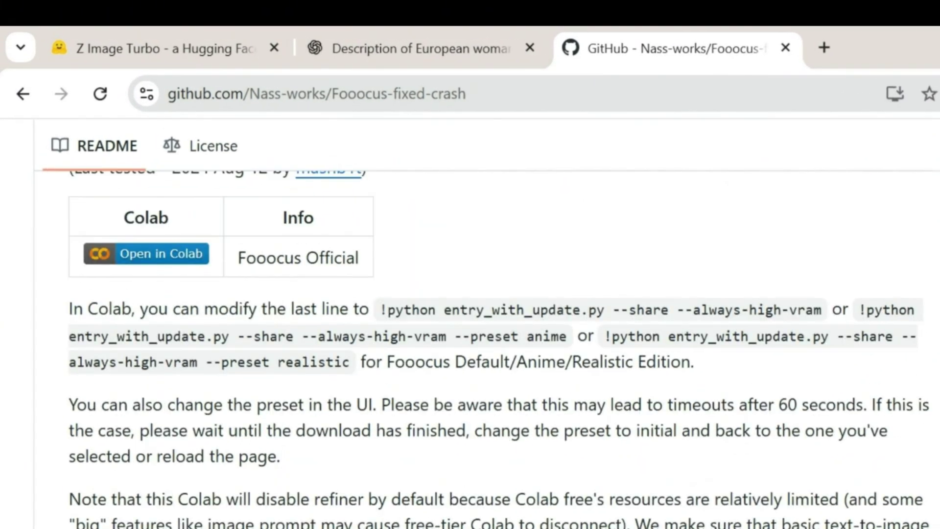
Open the Fooocus notebook in Colab and run its setup cell, confirming Run anyway
click(199, 254)
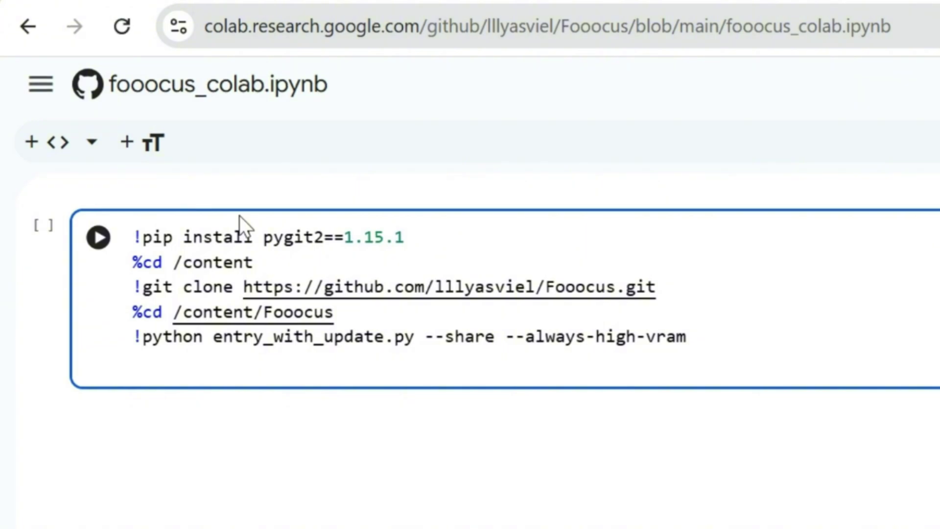
click(99, 238)
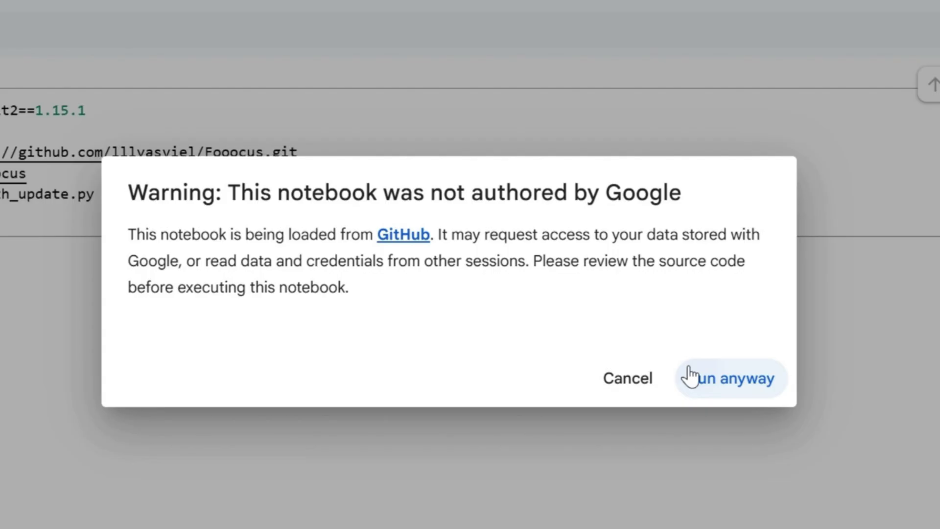
click(690, 376)
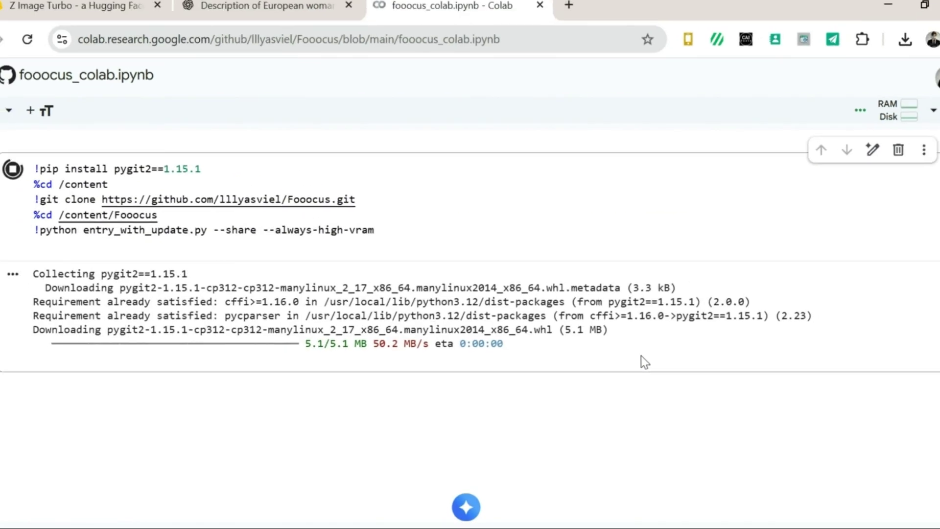
scroll(882, 319, down, 10)
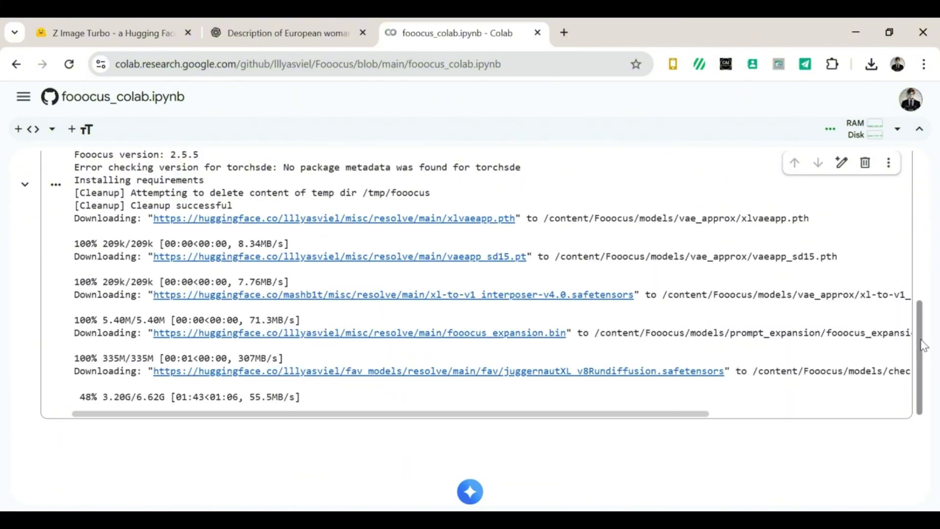
scroll(921, 353, down, 4)
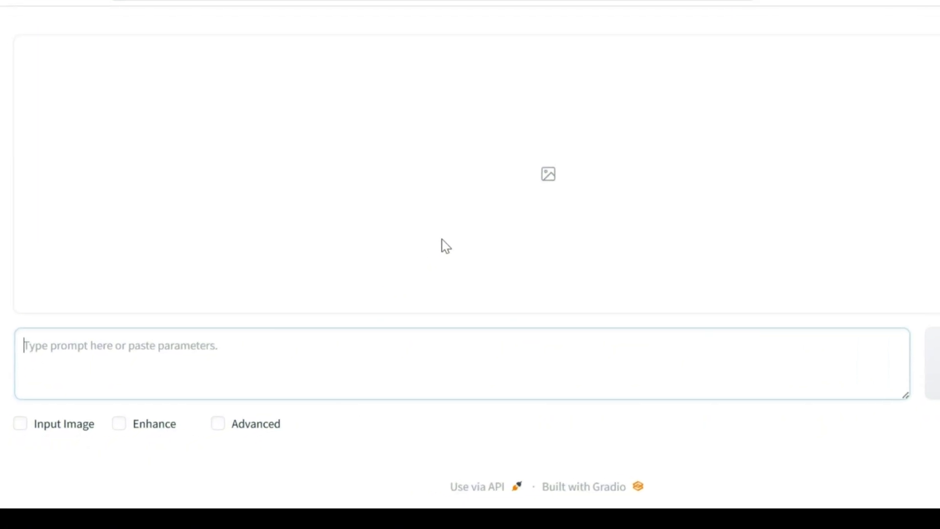
Paste the beach bikini prompt into Fooocus and turn on Enhance
key(ctrl+v)
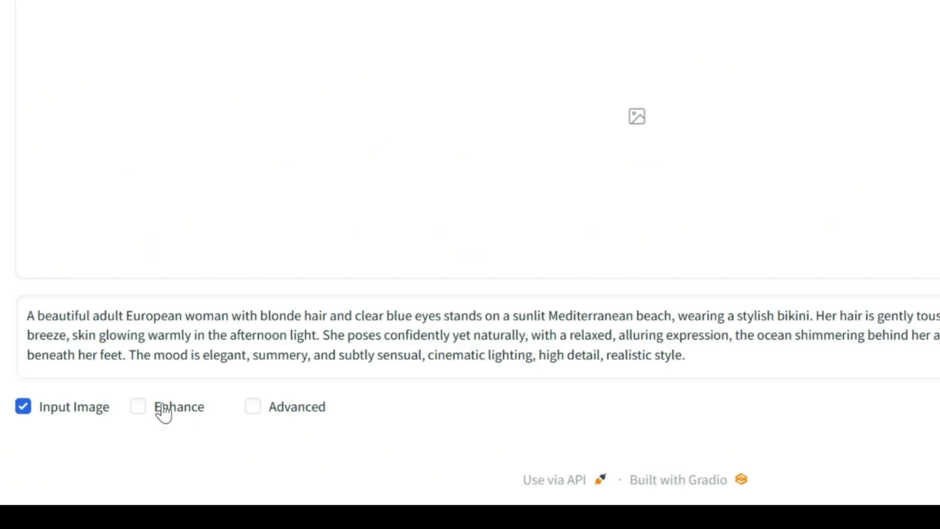
click(166, 408)
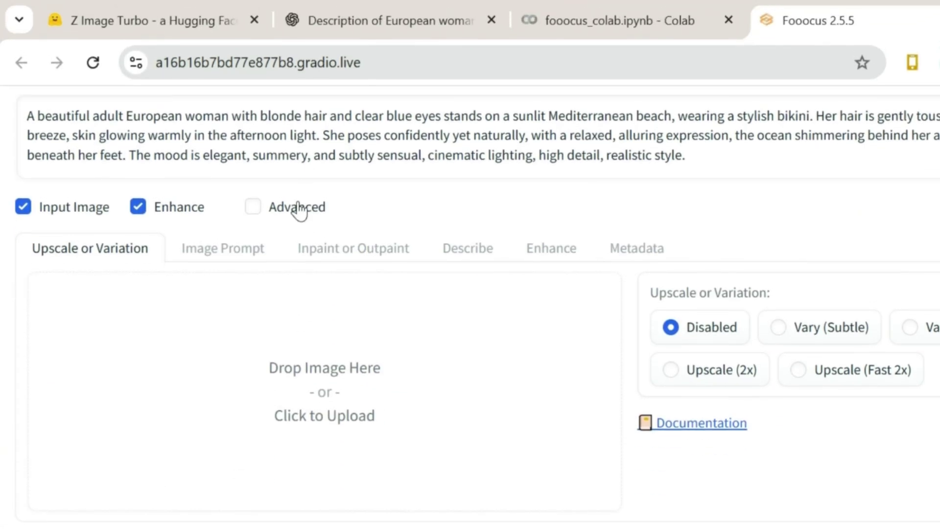
scroll(471, 294, up, 5)
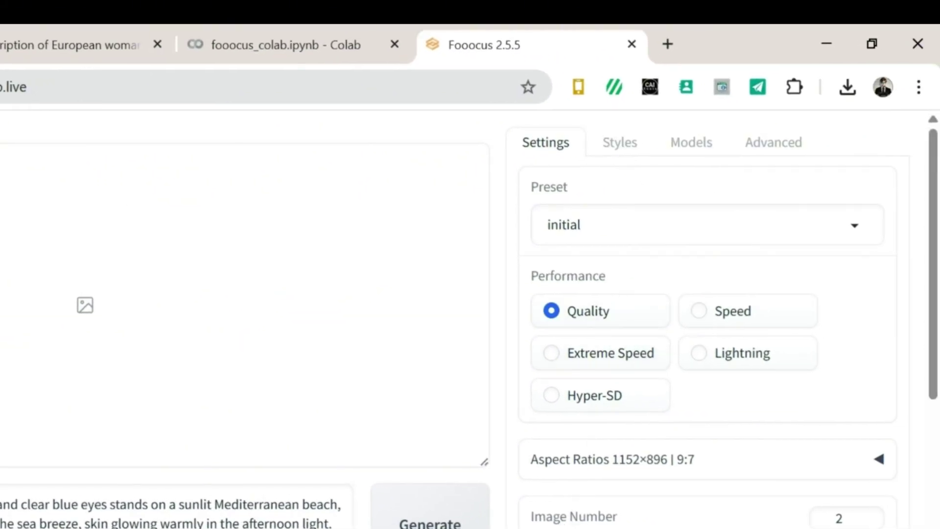
Add the Artstyle Hyperrealism style via a 'hyper' style search and start generating
click(616, 149)
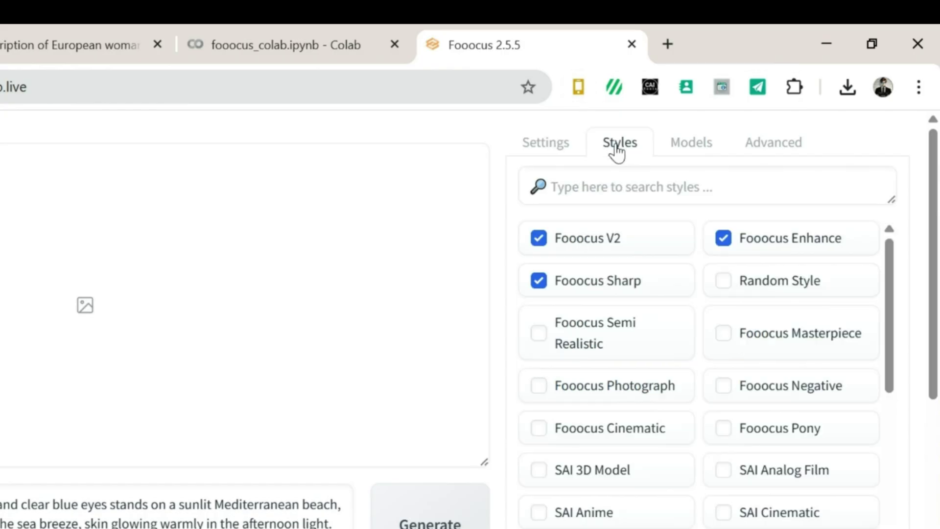
click(609, 191)
text(hy)
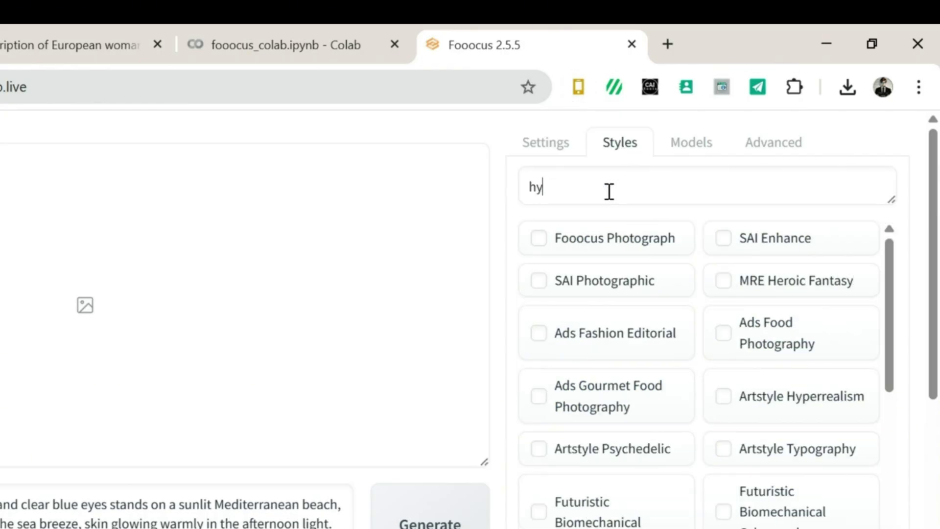
text(per)
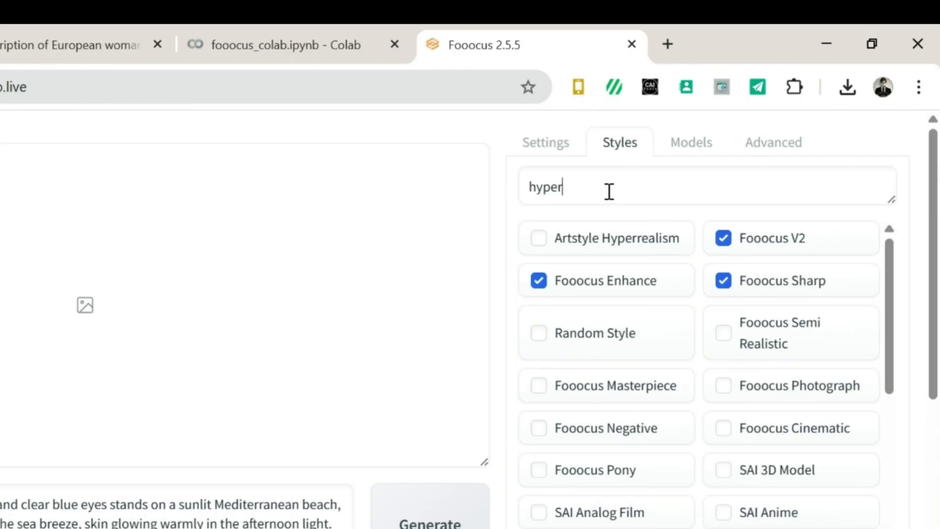
click(538, 238)
click(430, 522)
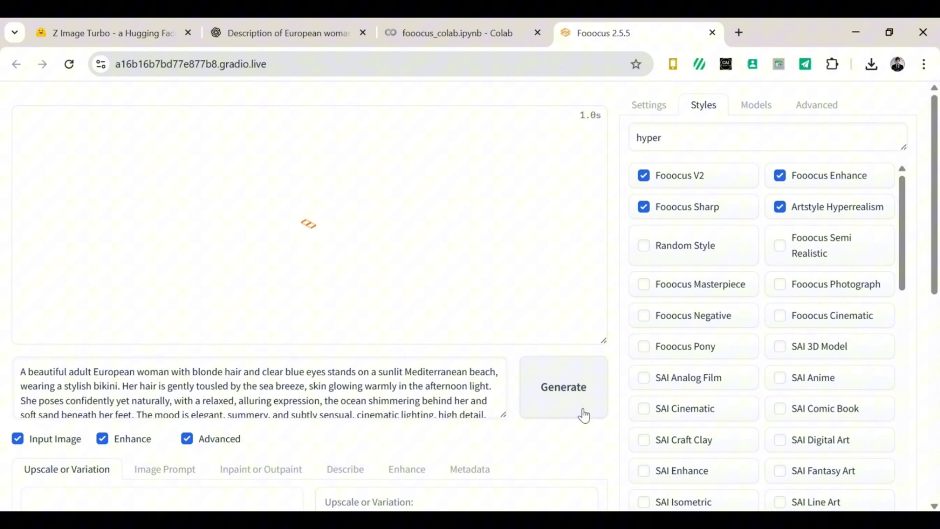
Copy the beach prompt from ChatGPT into the Fooocus prompt box and generate again
click(336, 20)
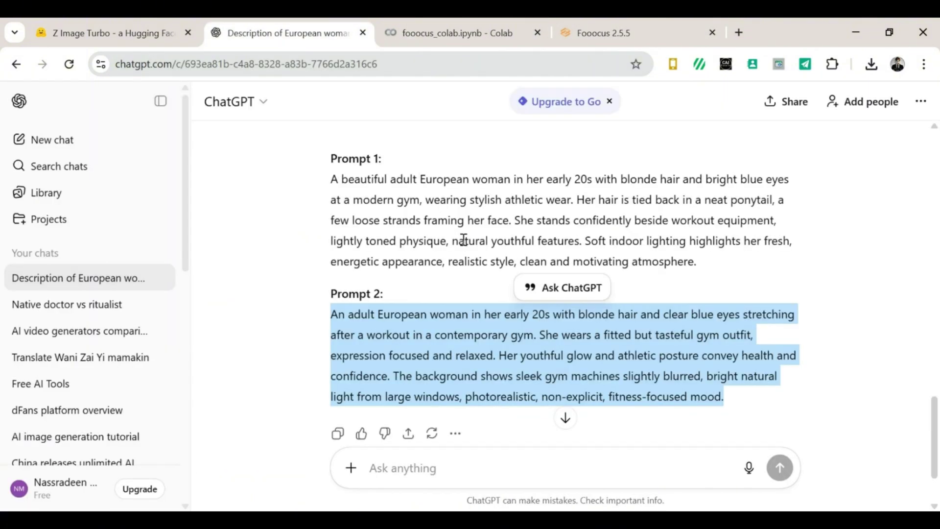
scroll(334, 131, up, 5)
drag(334, 131, 430, 233)
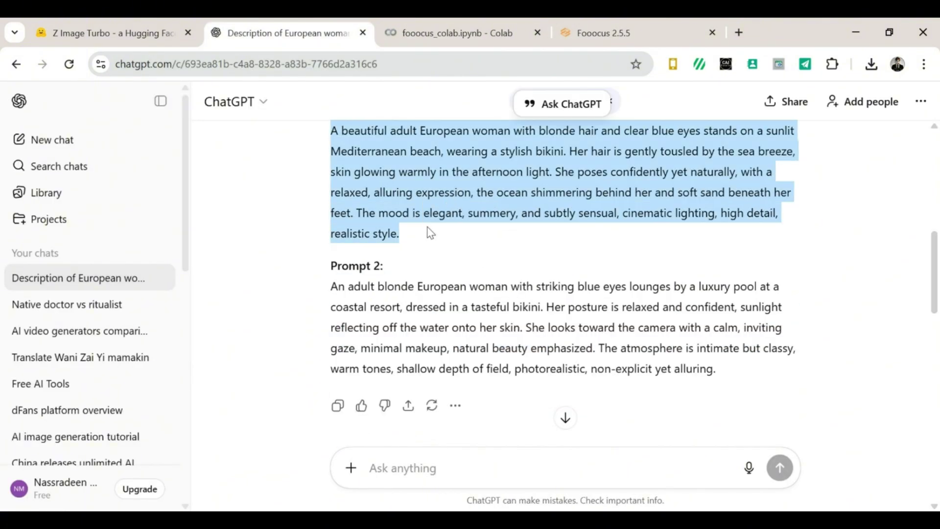
key(ctrl+c)
click(592, 30)
click(229, 373)
key(ctrl+v)
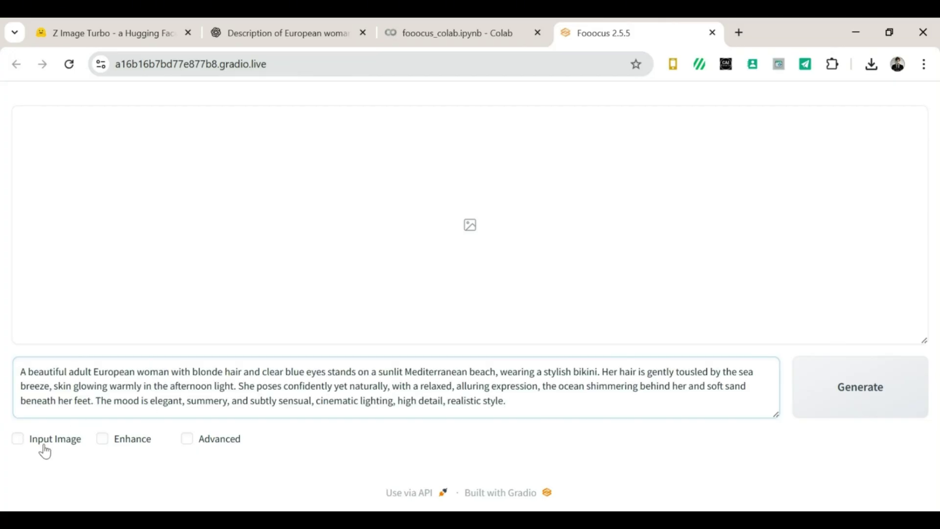
click(583, 412)
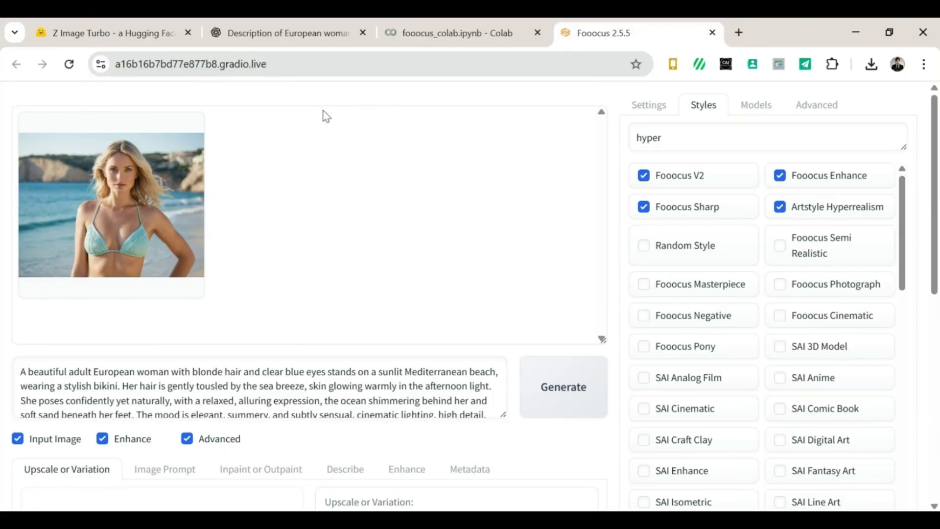
Take the poolside Prompt 2 from ChatGPT and generate the resort-pool image
click(342, 29)
drag(333, 287, 766, 373)
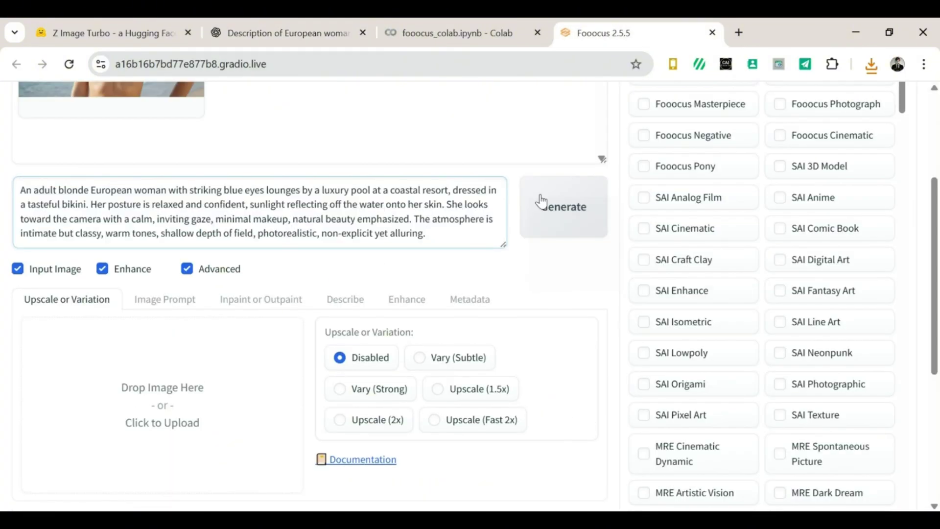
click(541, 201)
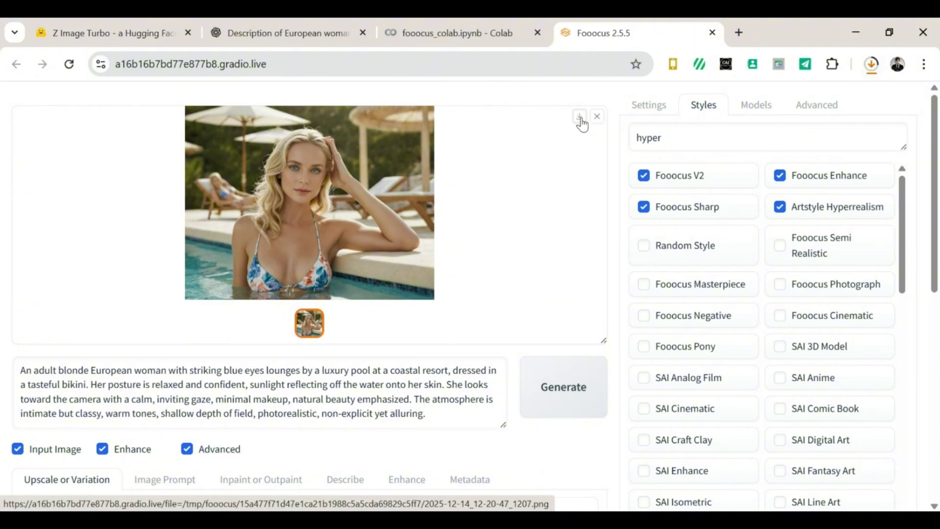
Generate the cobblestone-street image from ChatGPT's Prompt 1 and open it in large preview
click(263, 19)
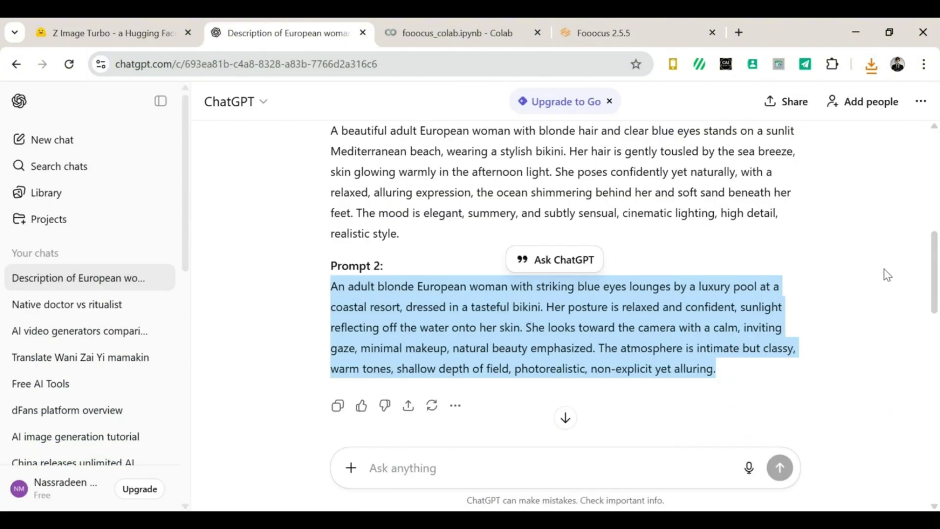
drag(936, 261, 934, 343)
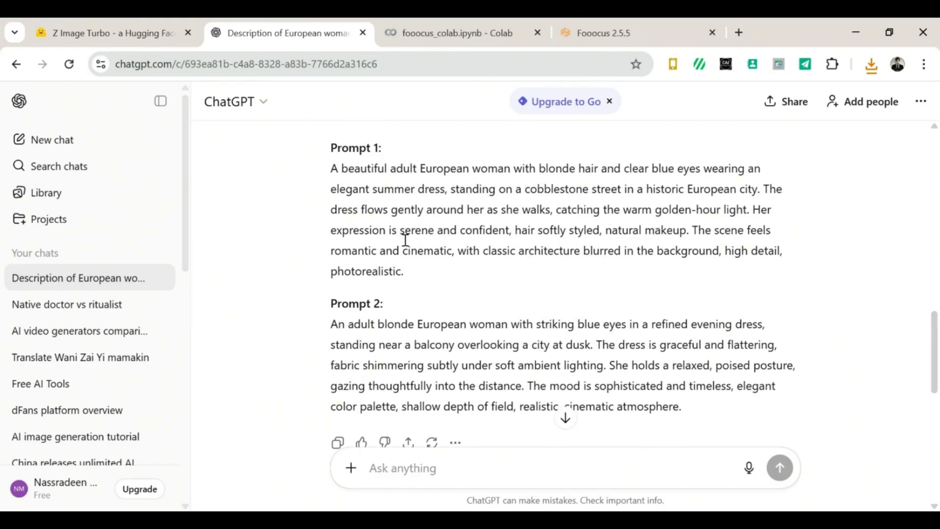
drag(333, 168, 451, 250)
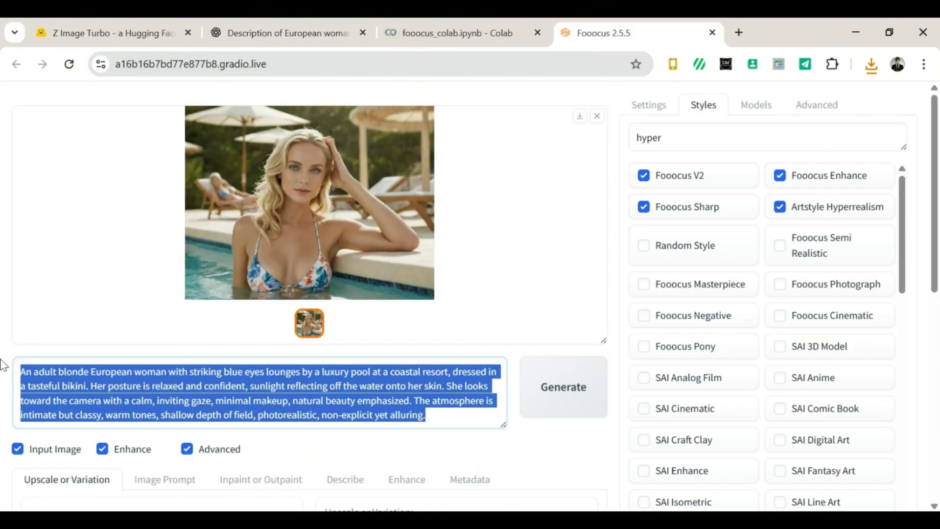
key(ctrl+v)
click(562, 379)
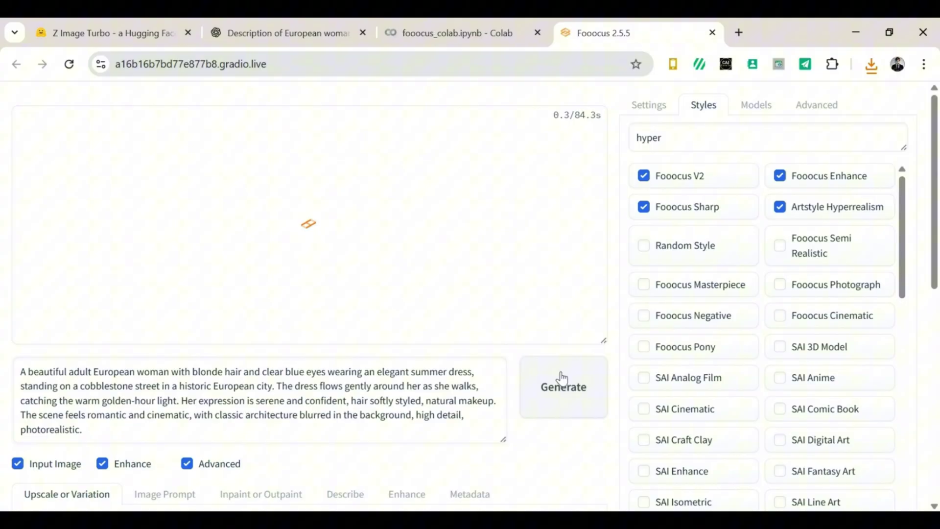
drag(939, 156, 939, 278)
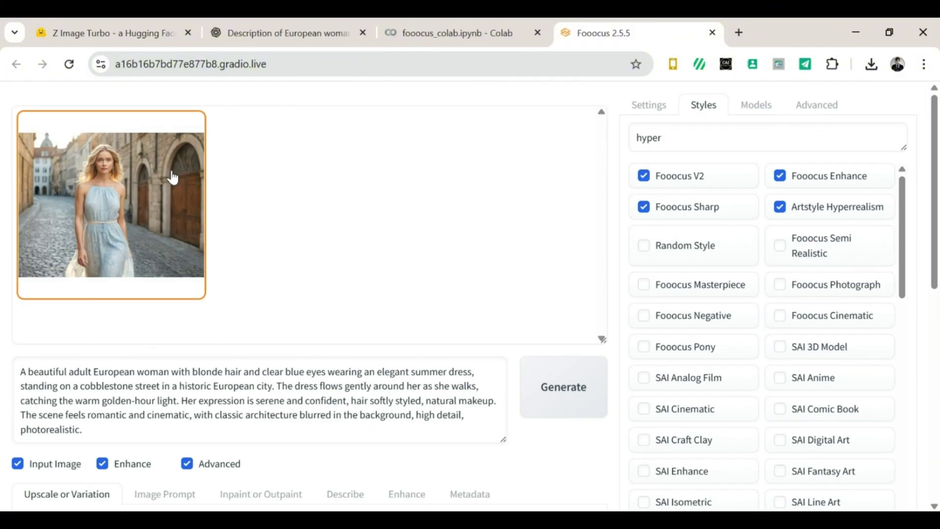
click(175, 178)
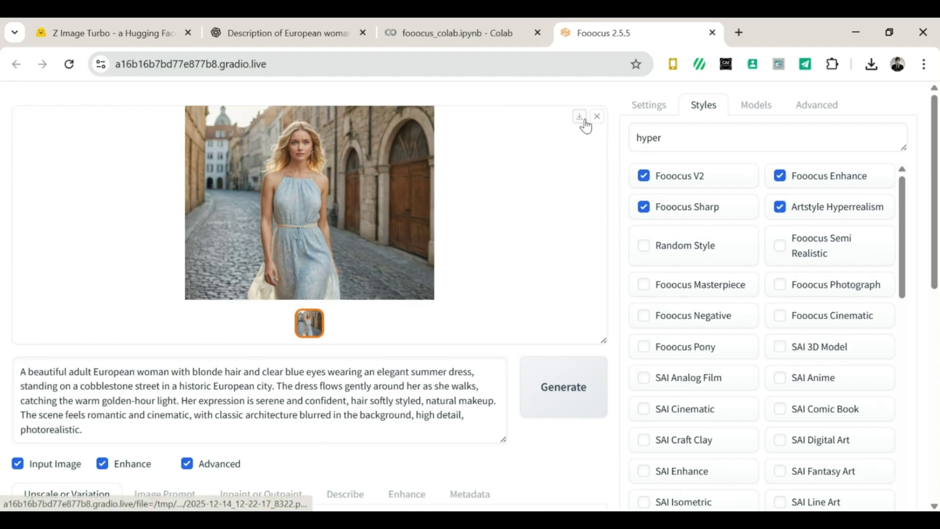
Generate the balcony evening-dress image from Prompt 2 and enlarge the result
click(254, 22)
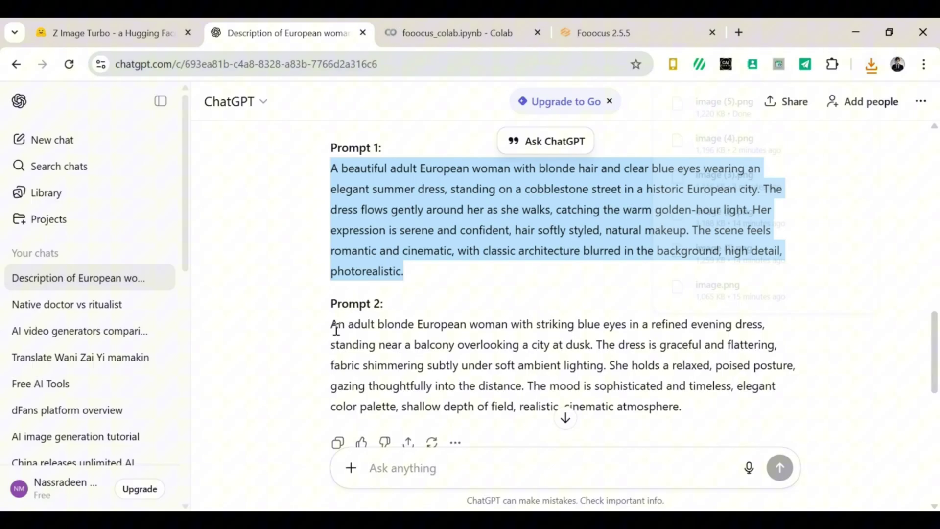
drag(333, 325, 696, 435)
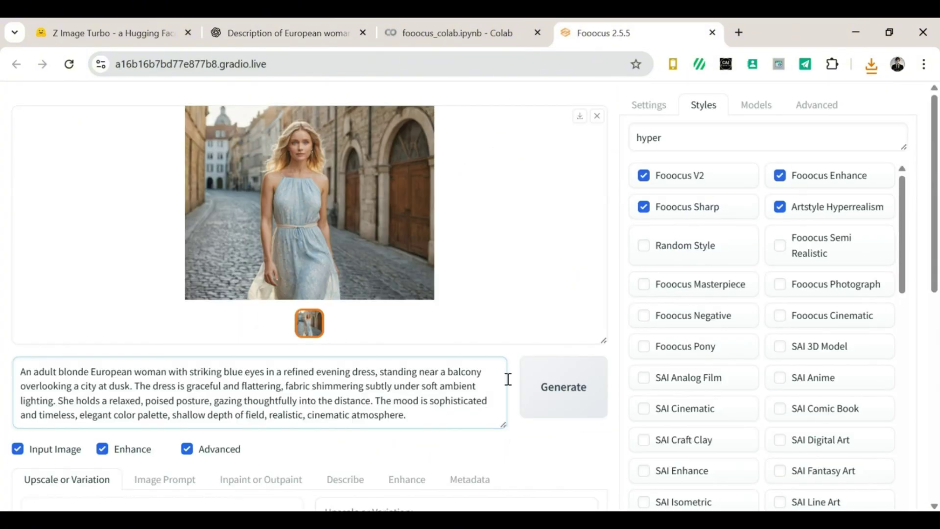
click(562, 386)
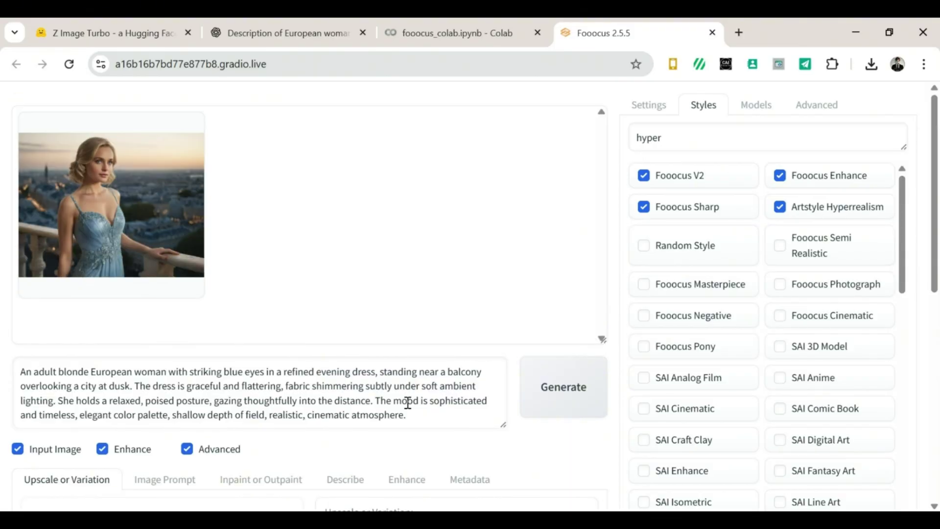
click(126, 252)
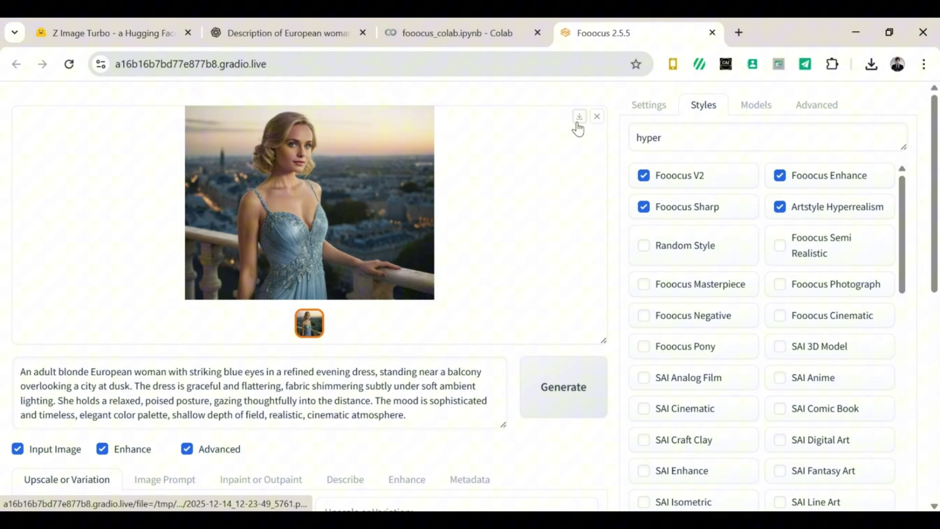
Try generating the gym-prompt image and reconnect after the generation error
click(269, 29)
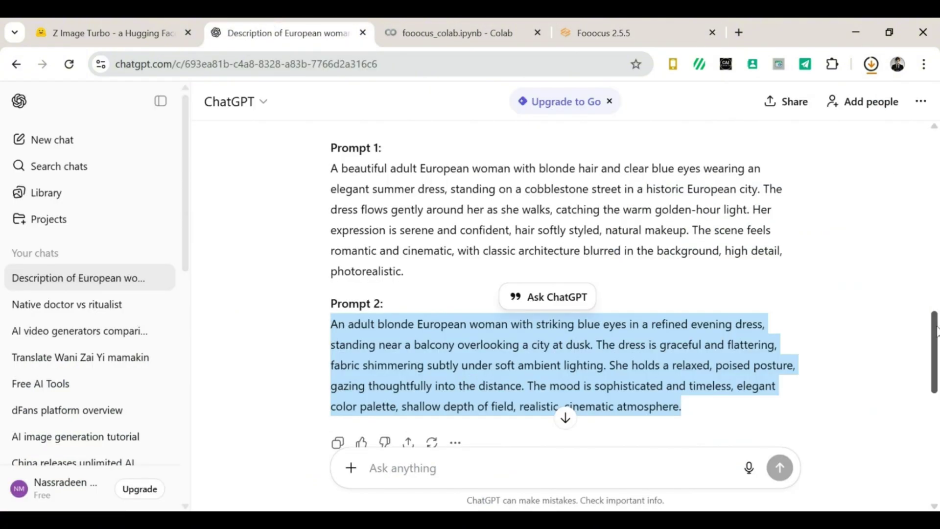
scroll(936, 332, down, 6)
drag(329, 296, 699, 378)
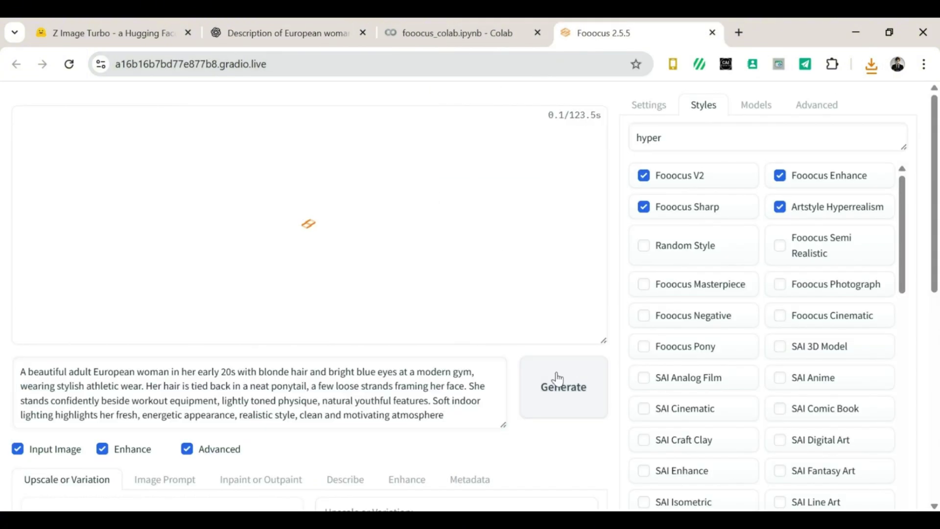
click(557, 372)
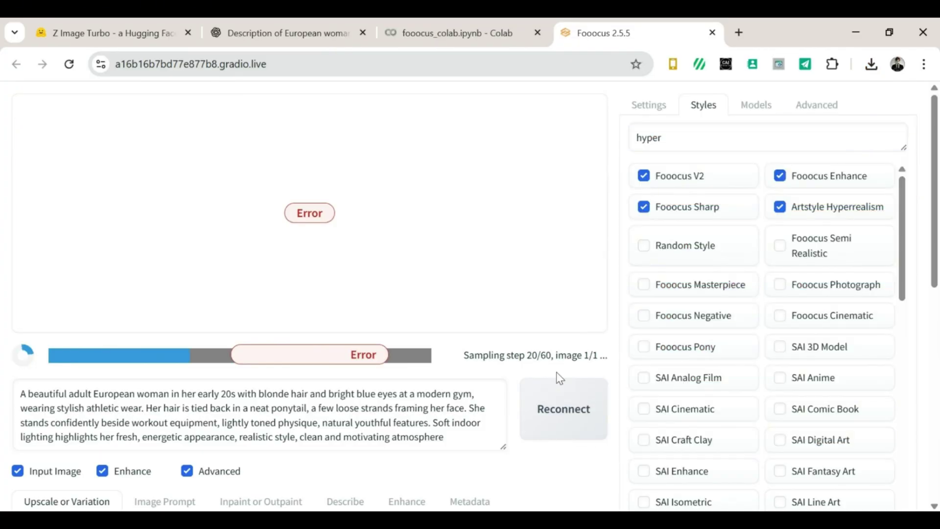
click(605, 392)
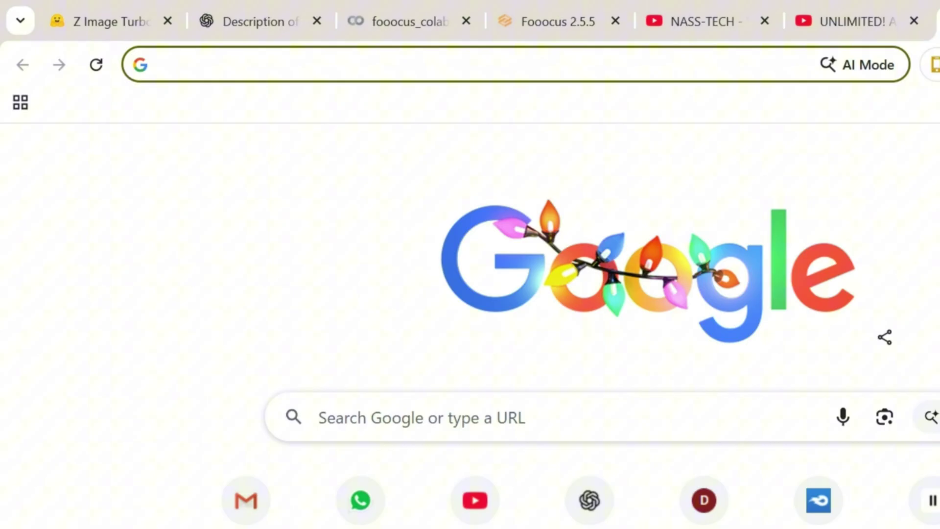
Go to digen.ai and close the Christmas Mega Sale popup
text(dig)
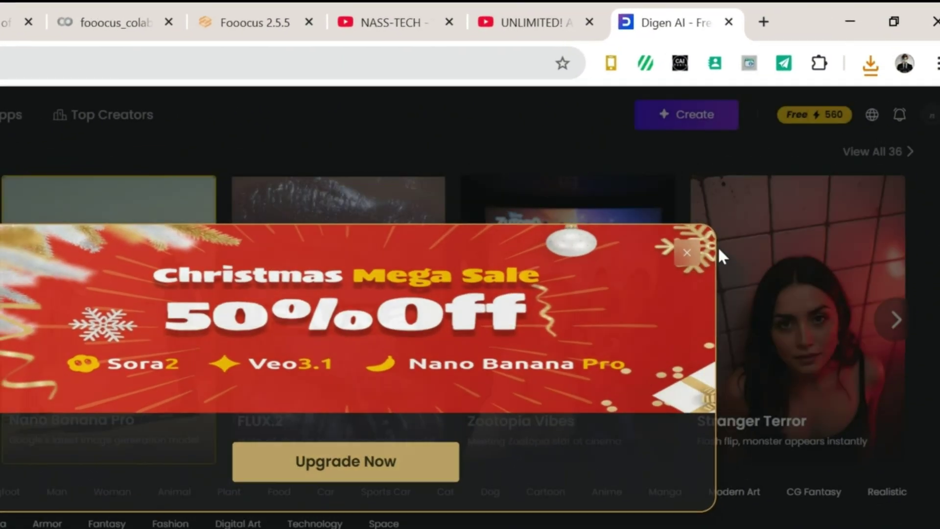
click(718, 247)
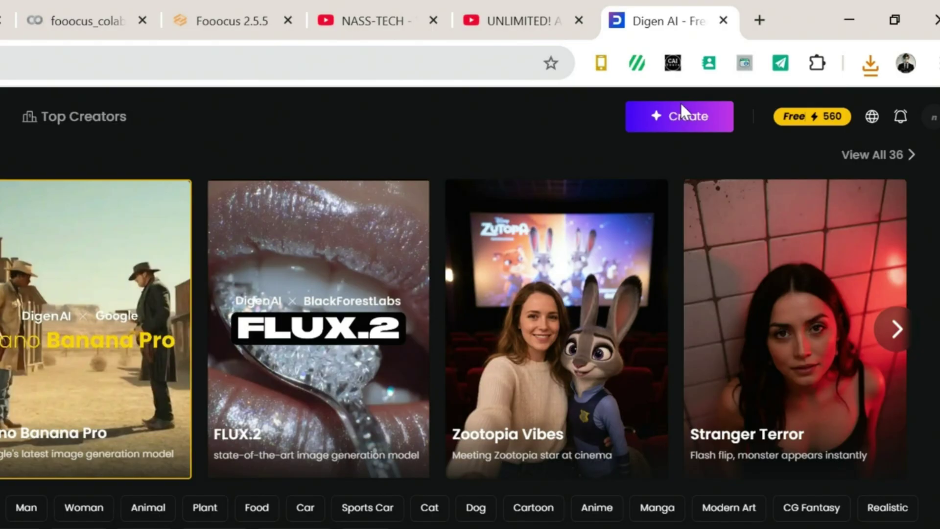
Upload image.png (beach bikini photo) on the Create page and auto-enhance a beach-walking prompt
click(682, 106)
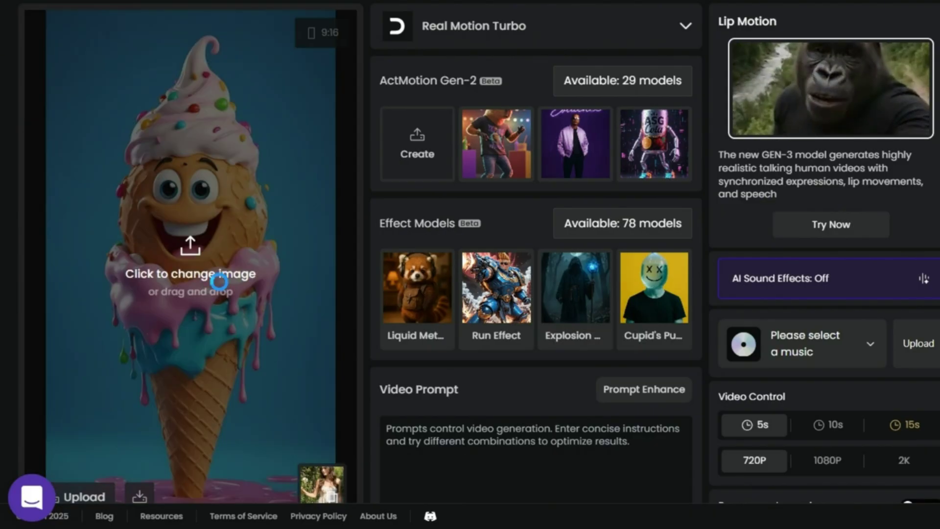
click(219, 282)
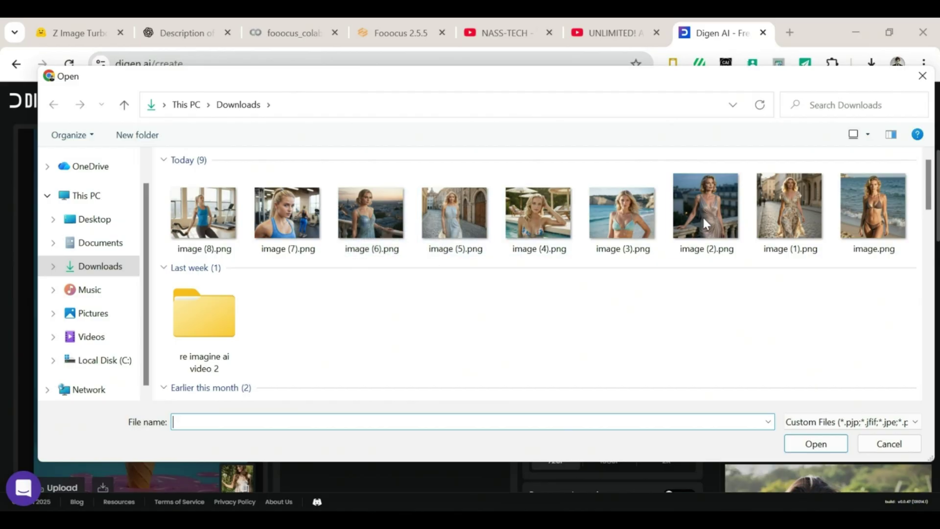
double_click(885, 195)
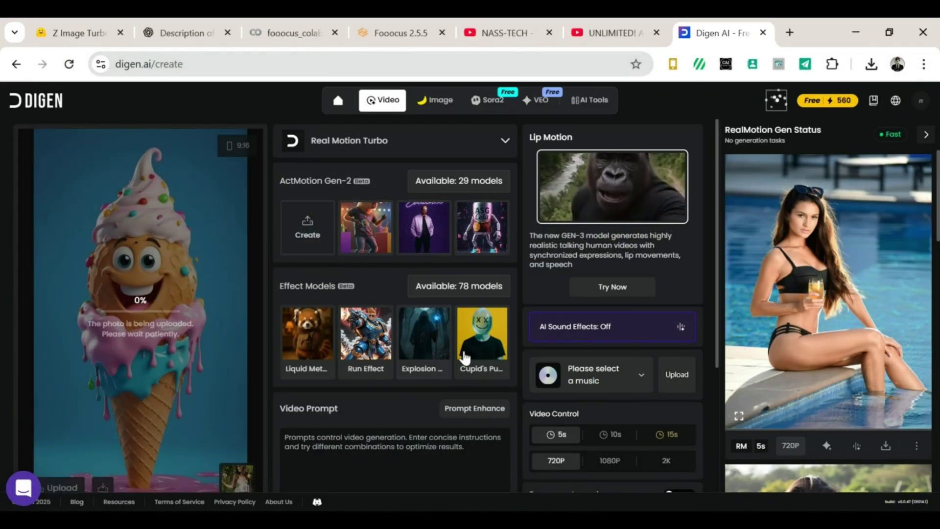
mouse_move(474, 368)
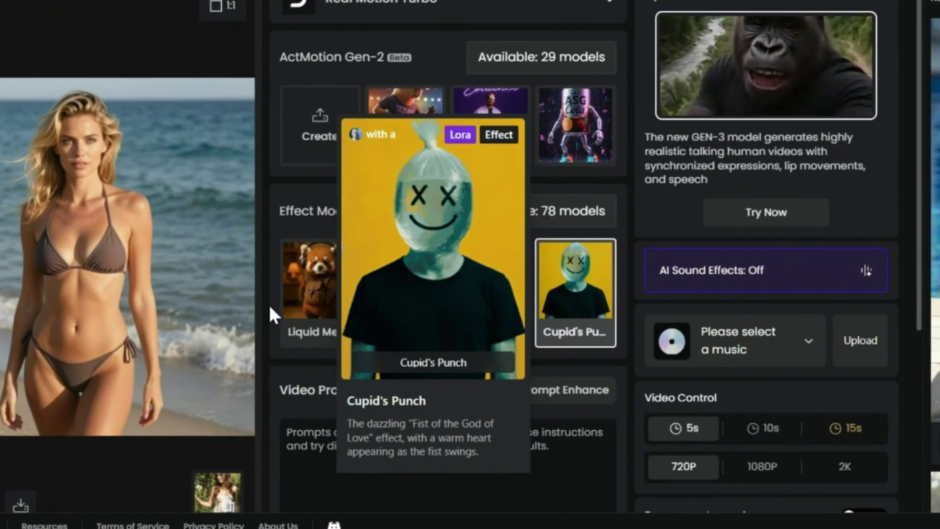
click(554, 395)
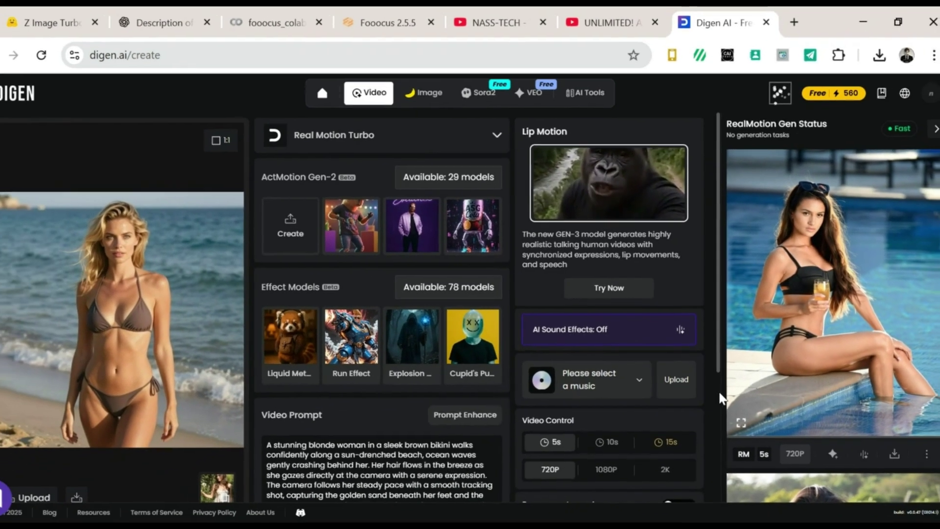
scroll(716, 422, down, 5)
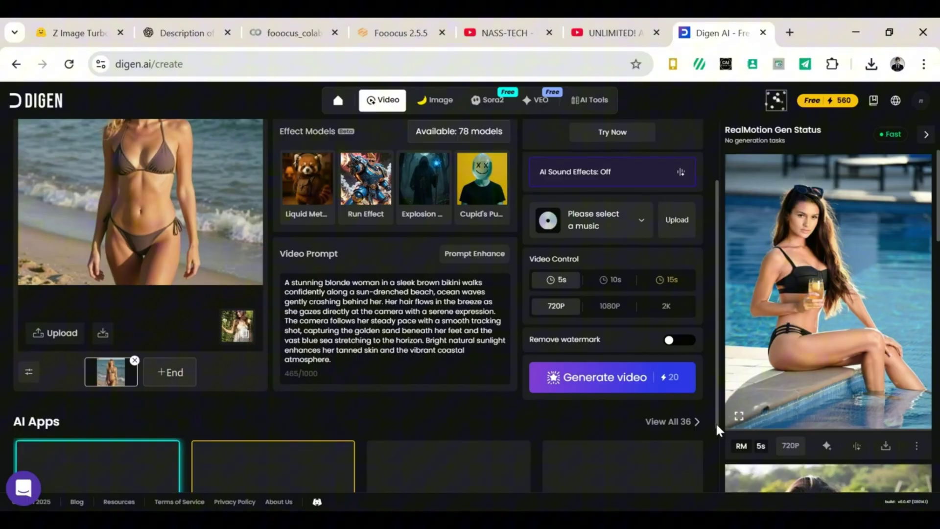
Queue the beach video, then upload image (6).png, enhance its prompt and queue it
click(637, 380)
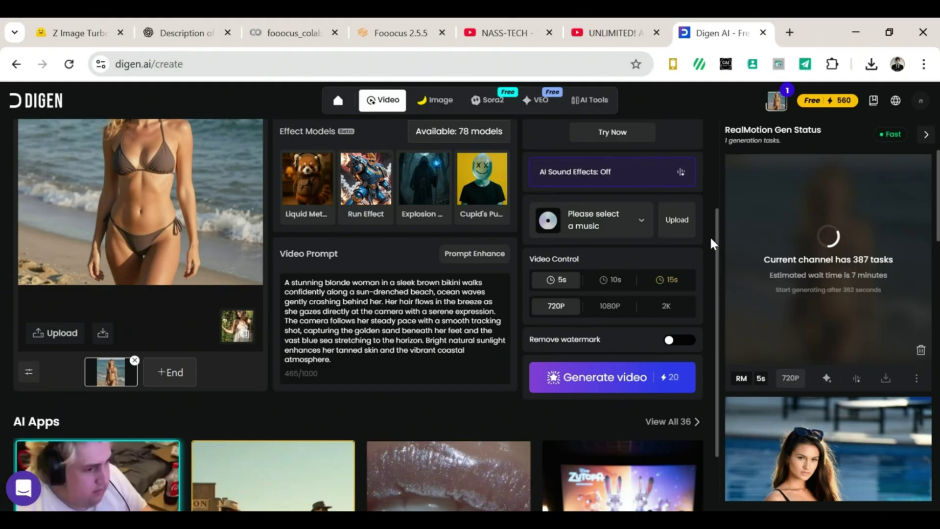
scroll(710, 236, up, 3)
click(160, 319)
double_click(405, 209)
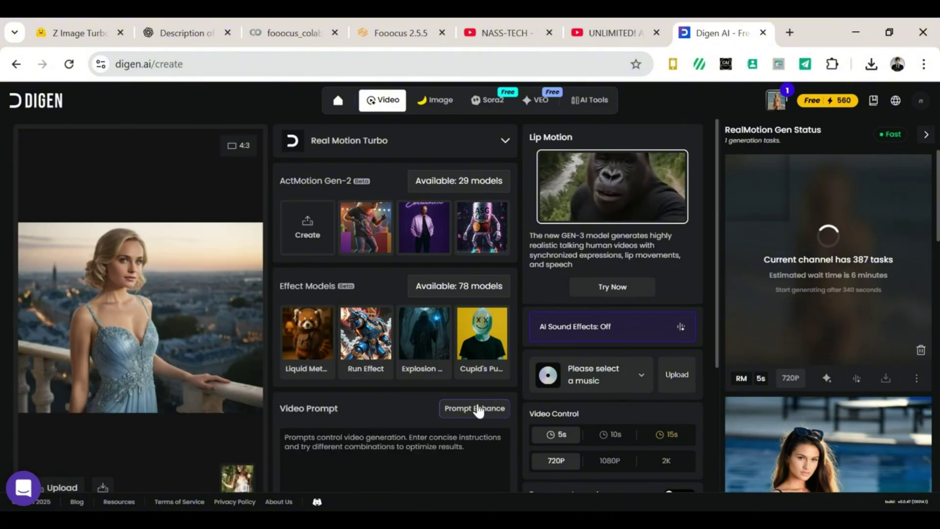
click(478, 409)
scroll(506, 470, down, 5)
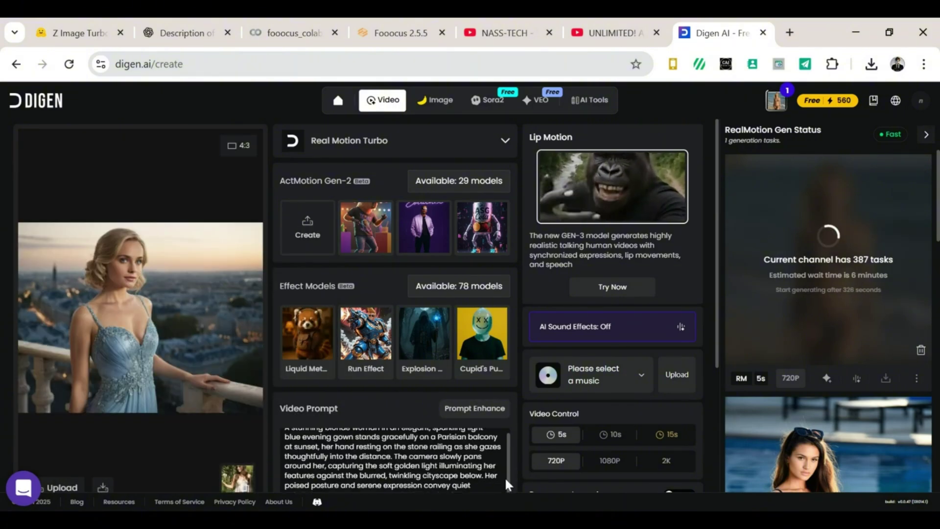
click(637, 451)
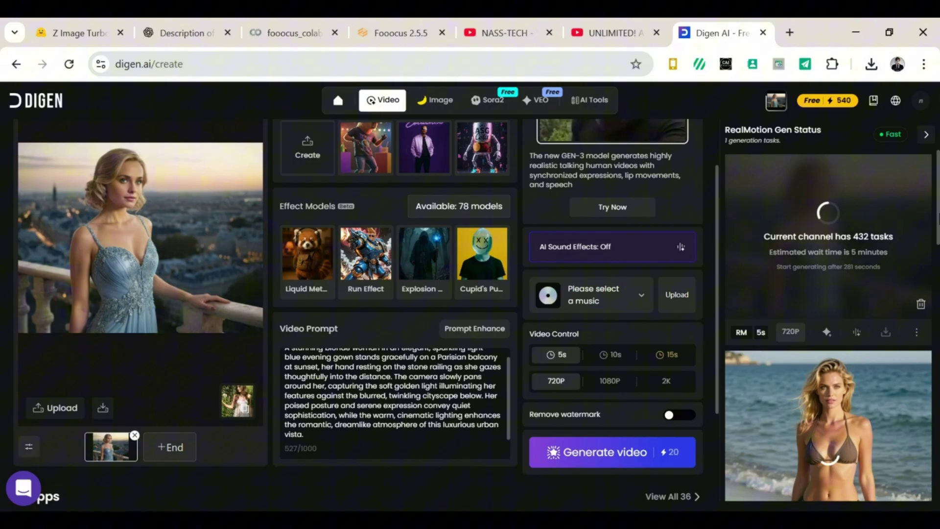
Scroll the RealMotion status panel and download the finished beach bikini video
scroll(933, 234, down, 1)
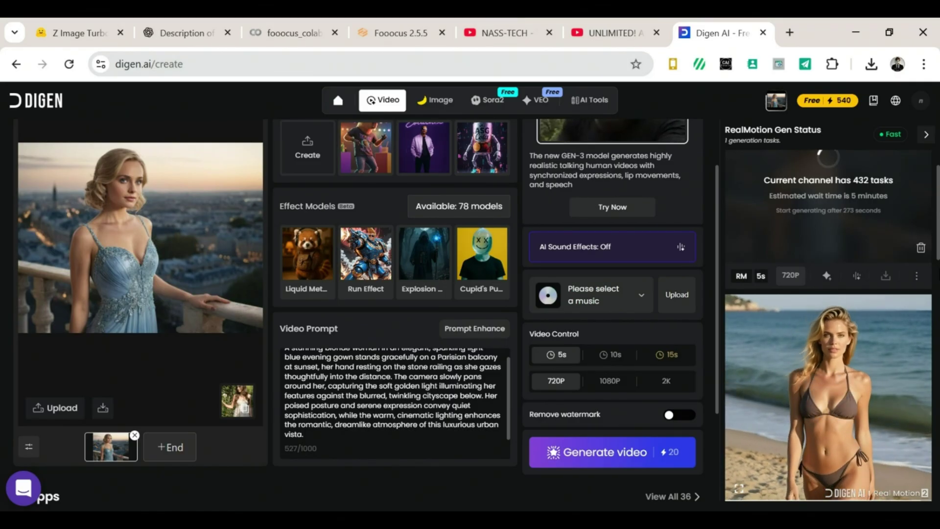
scroll(850, 450, down, 1)
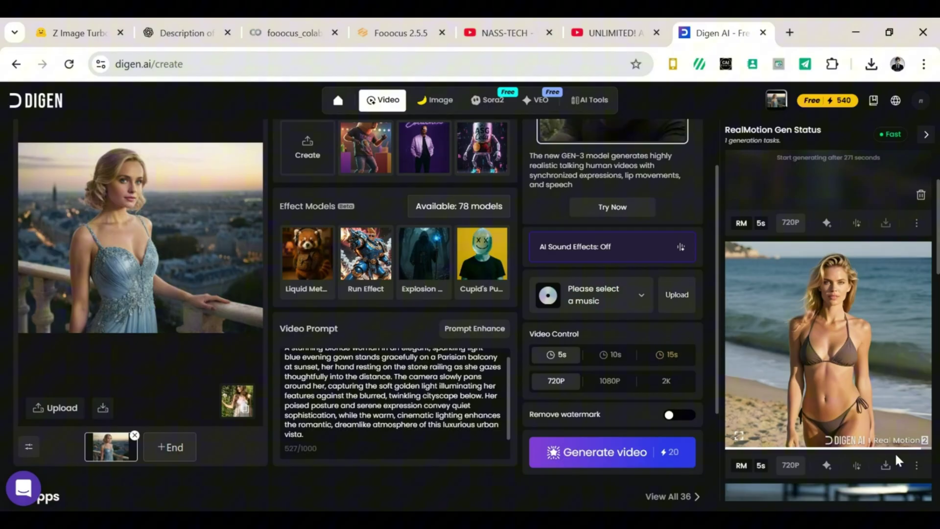
click(886, 466)
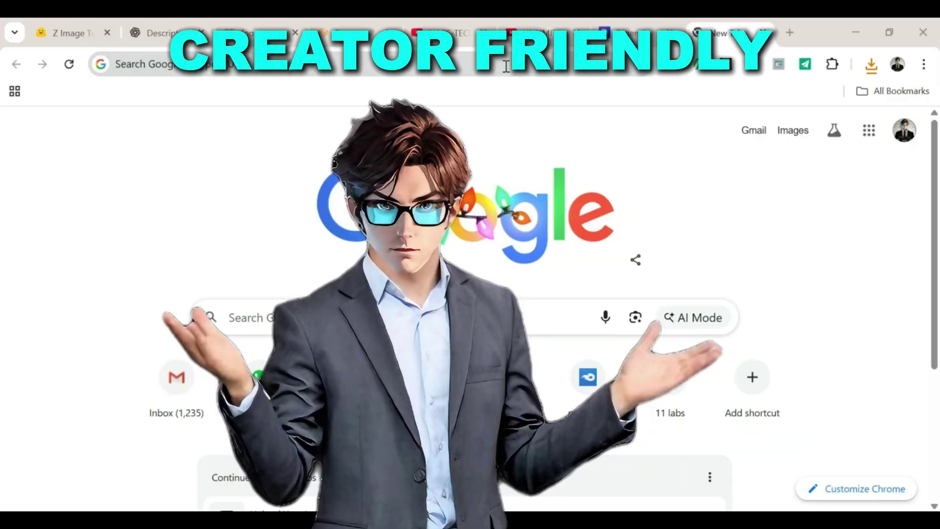
Search 'fan vue' from the address bar to reach the Fanvue site
click(510, 65)
text(fan vue)
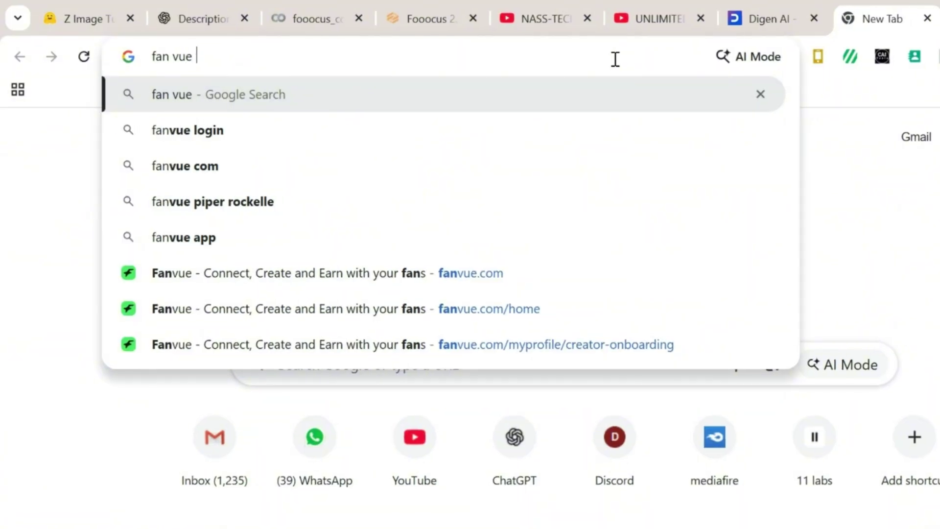
key(Return)
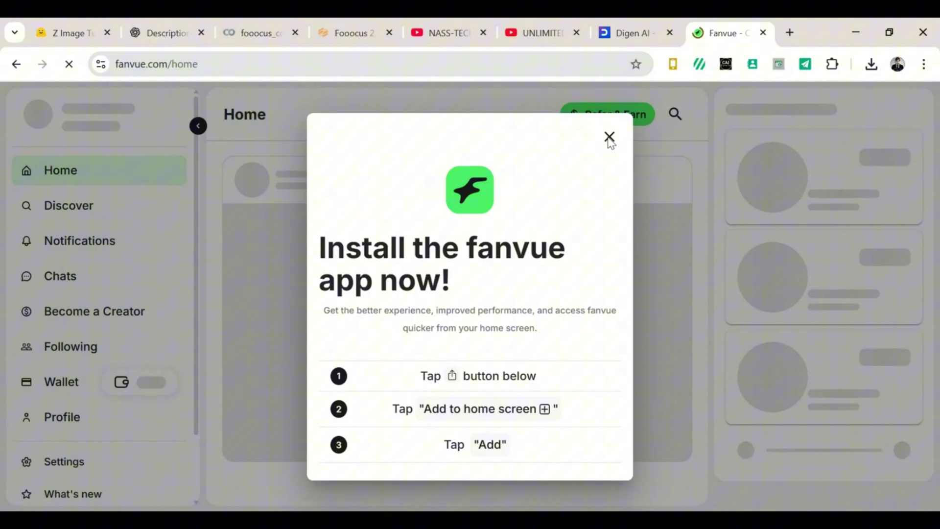
Dismiss the install-app popup, choose Become a creator, then Start earning
click(610, 137)
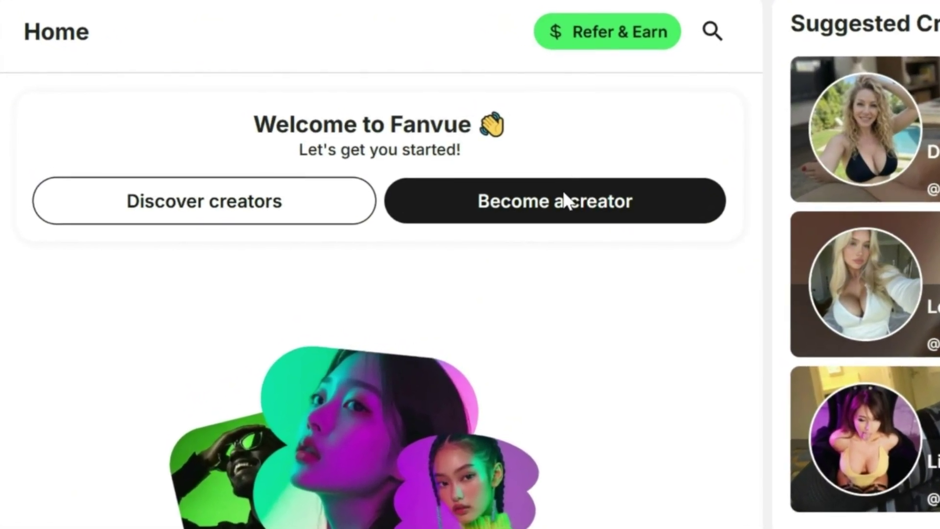
click(549, 204)
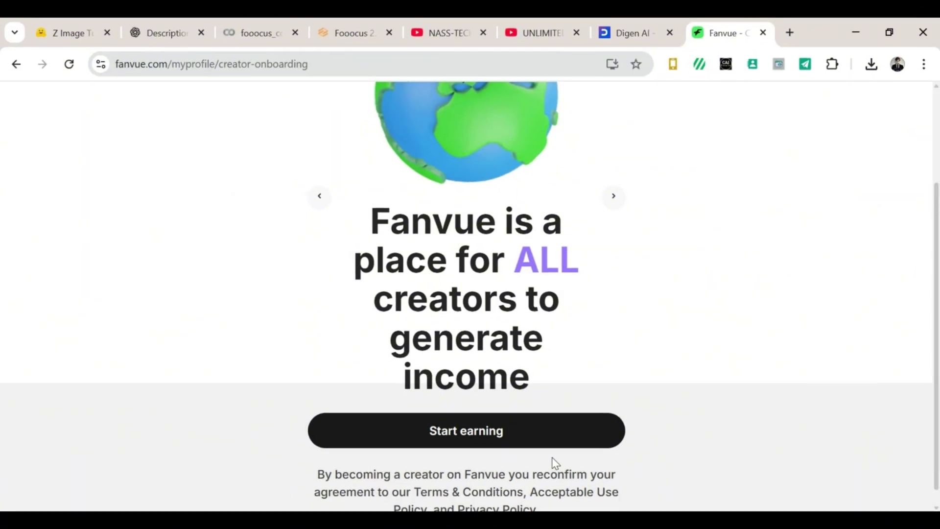
click(547, 445)
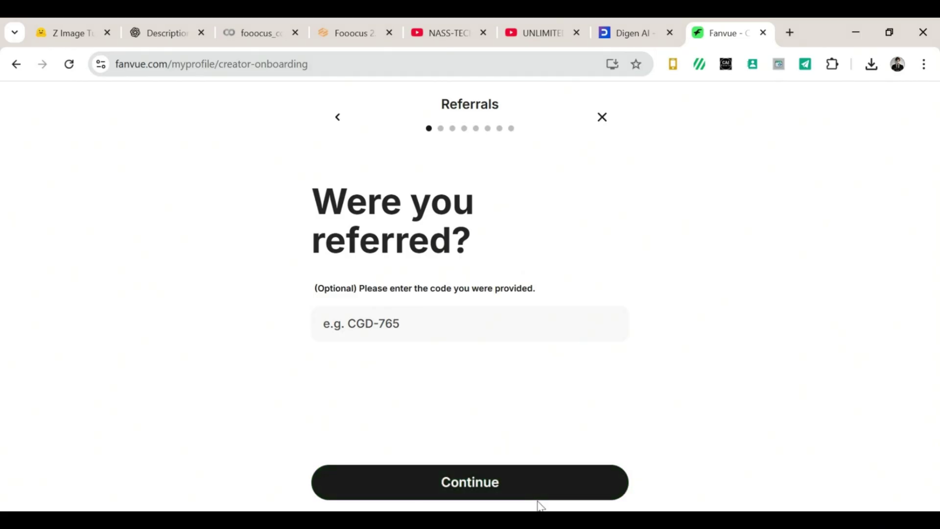
Skip the referral code, confirm United States, content, name and handle, and $5 subscription
click(527, 480)
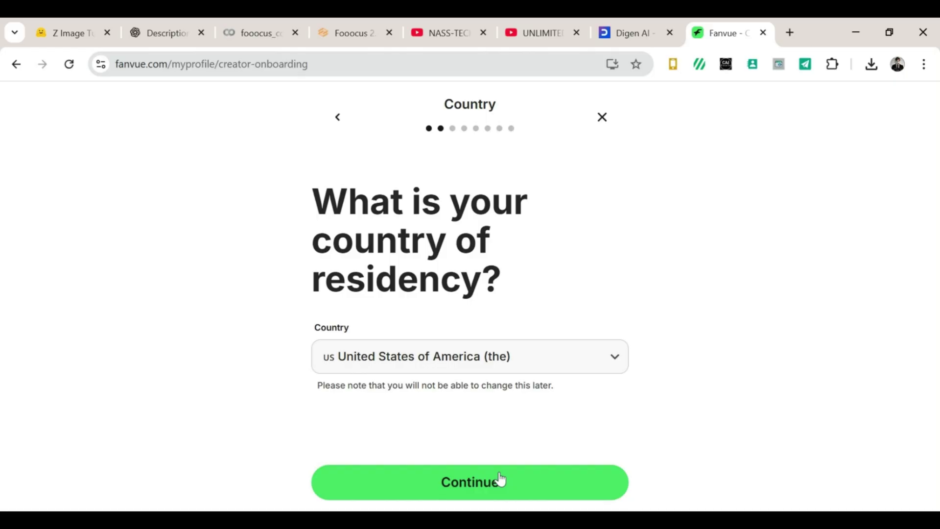
click(500, 479)
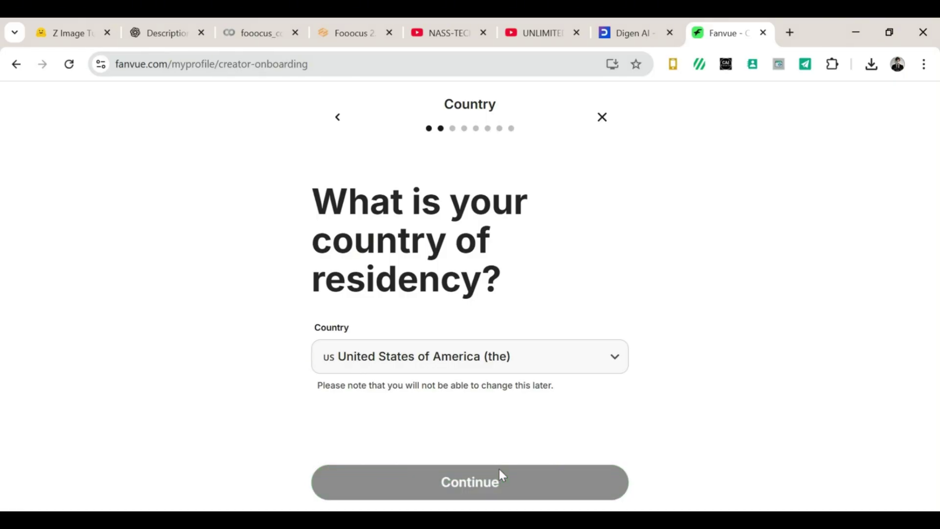
click(522, 507)
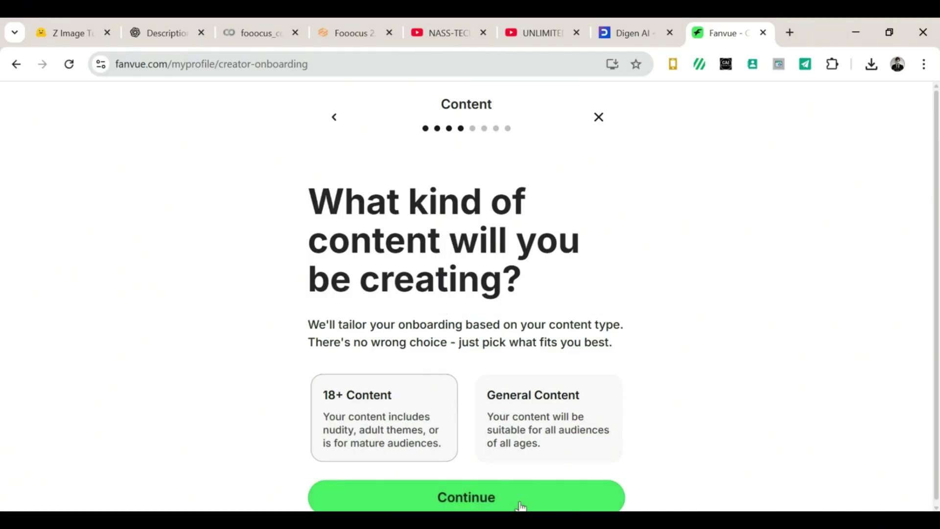
click(523, 506)
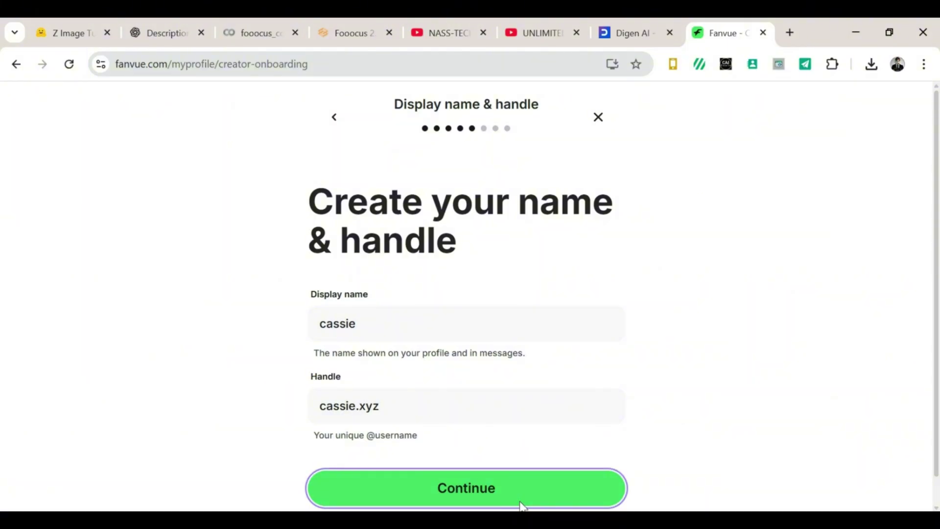
click(522, 506)
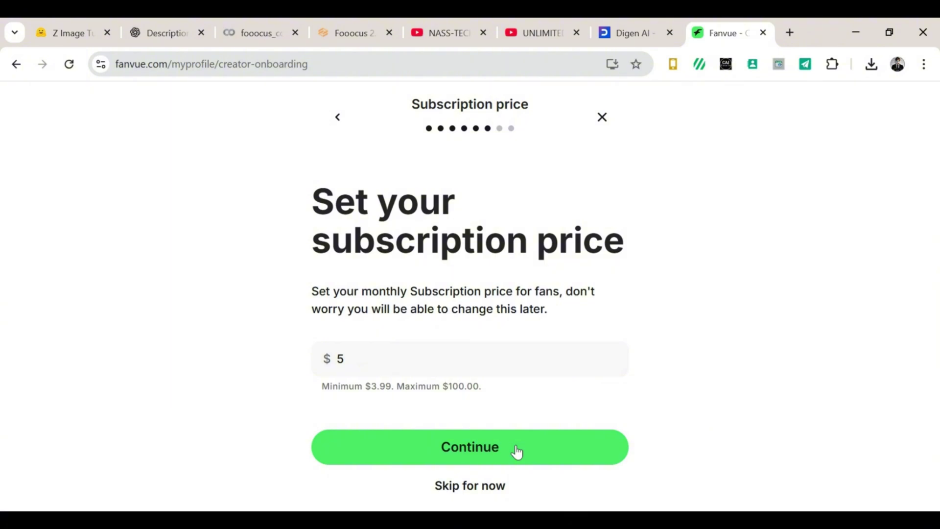
click(518, 451)
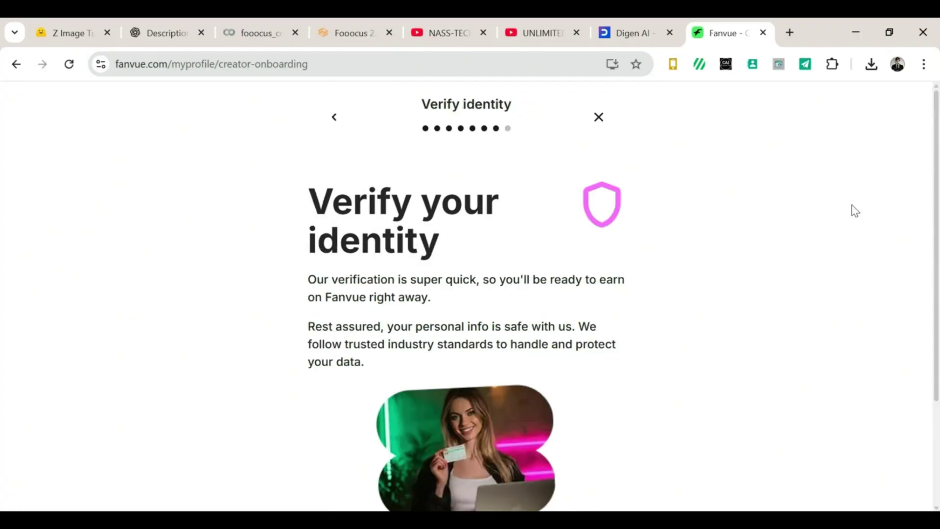
scroll(896, 336, down, 3)
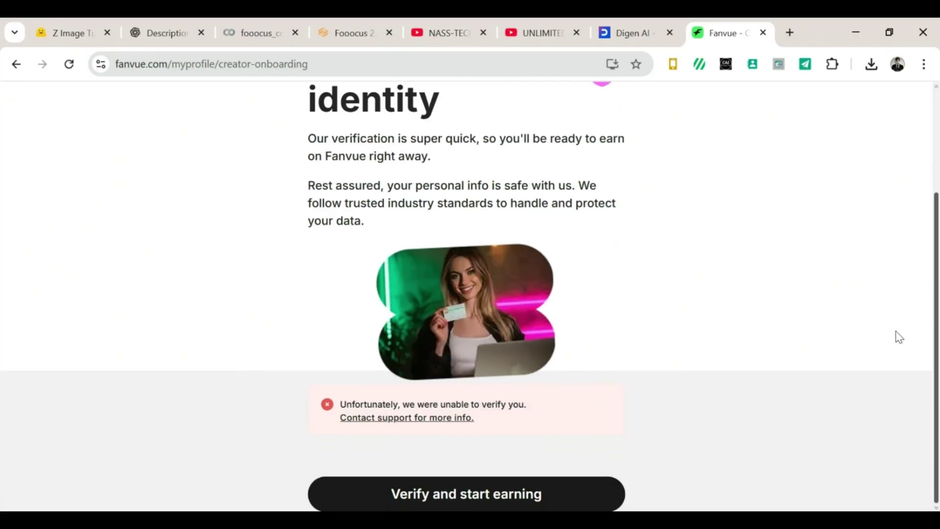
Try 'Verify and start earning', preview the current profile photo full size, then enter profile editing
click(561, 499)
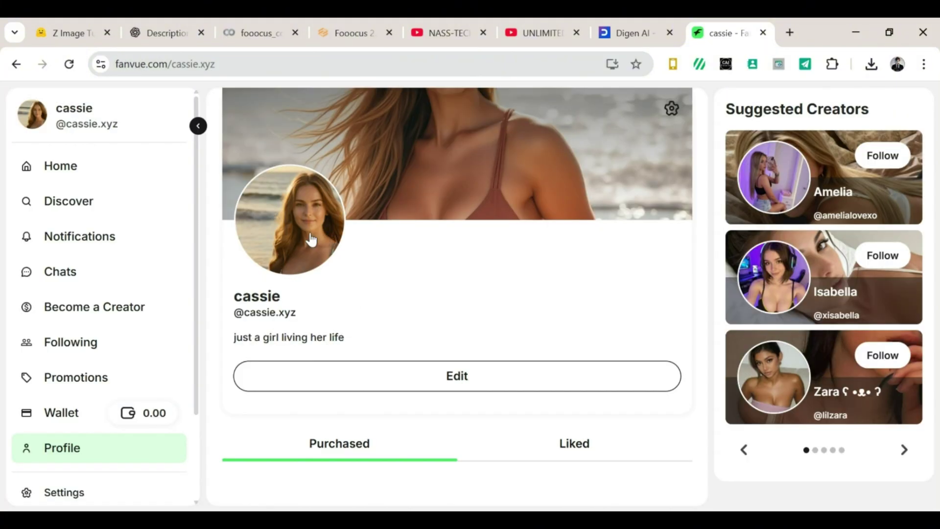
click(312, 240)
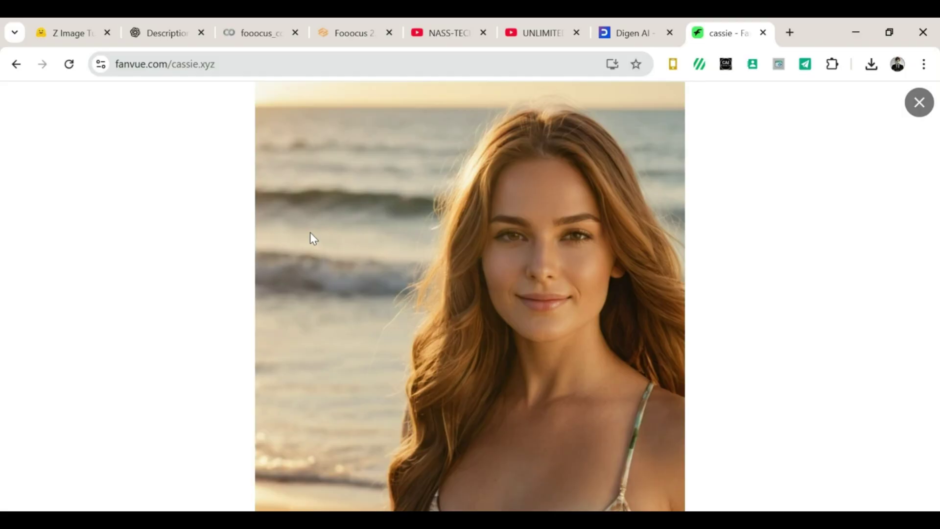
click(919, 102)
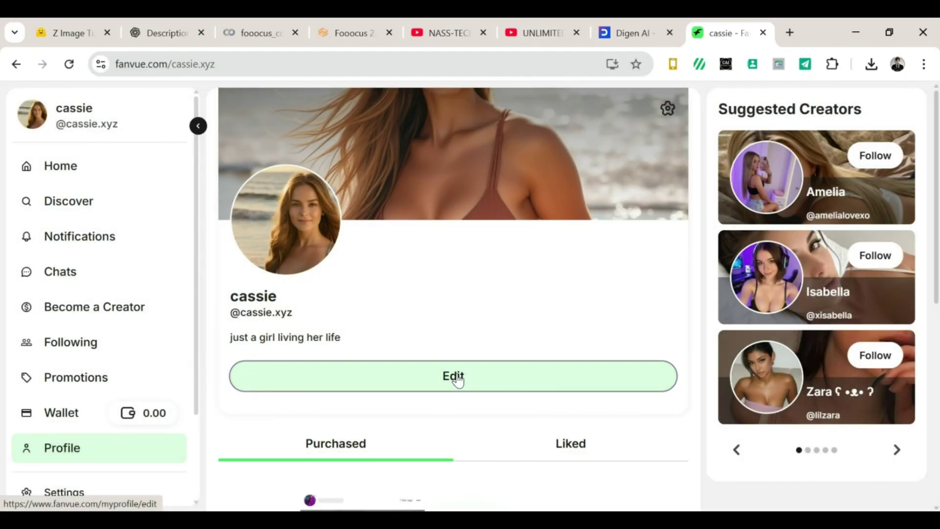
click(455, 378)
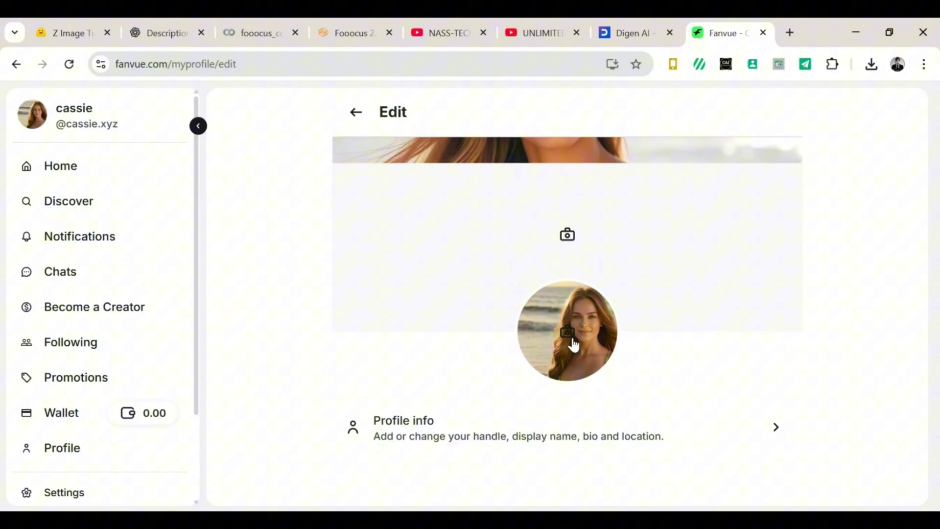
Set image (4).png, the poolside blonde woman, as the profile picture
click(569, 333)
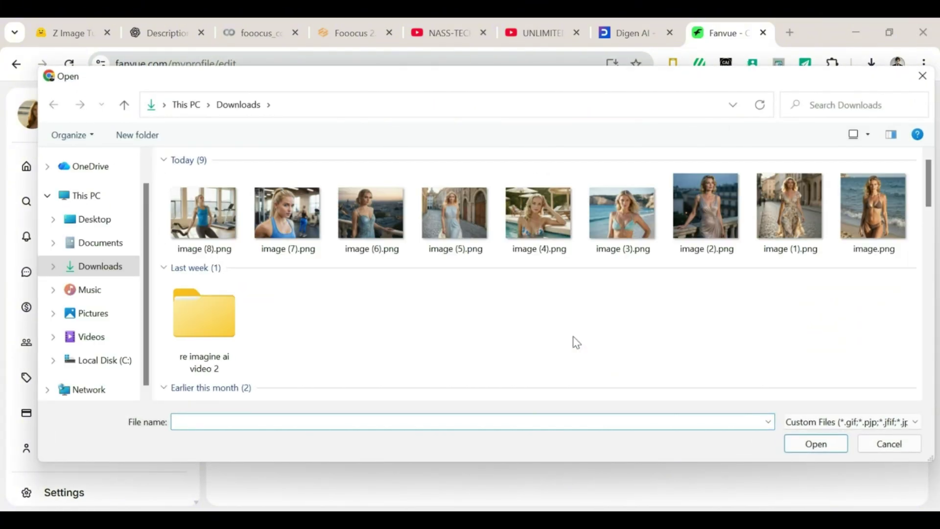
double_click(521, 235)
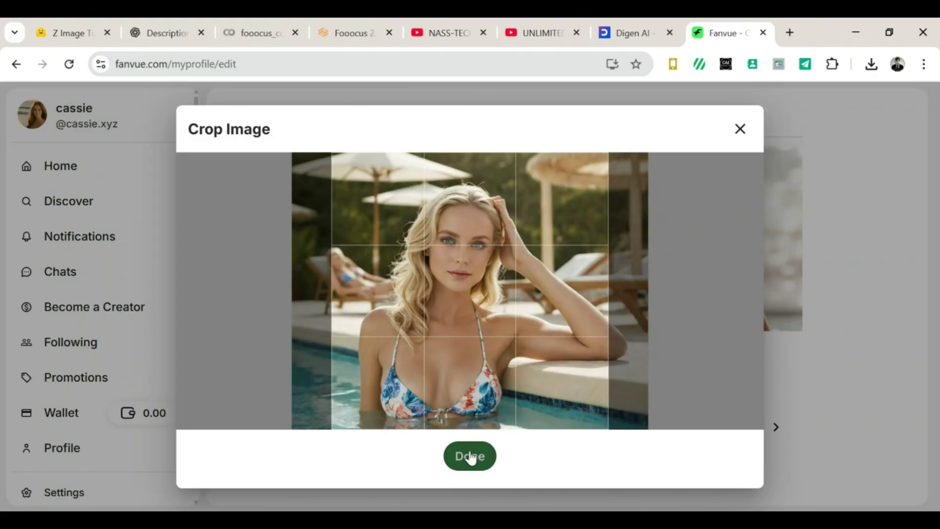
click(470, 458)
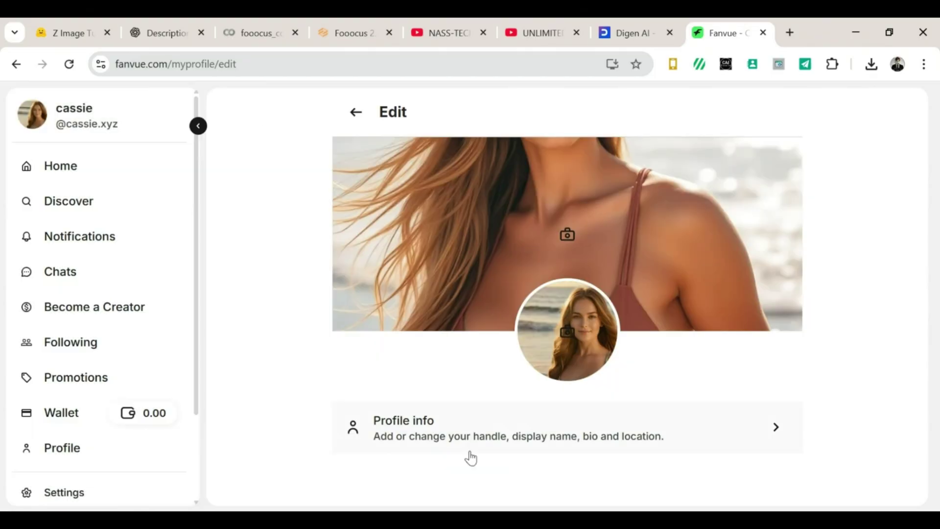
Set the beach photo image.png as the cover banner and collapse the sidebar
click(567, 237)
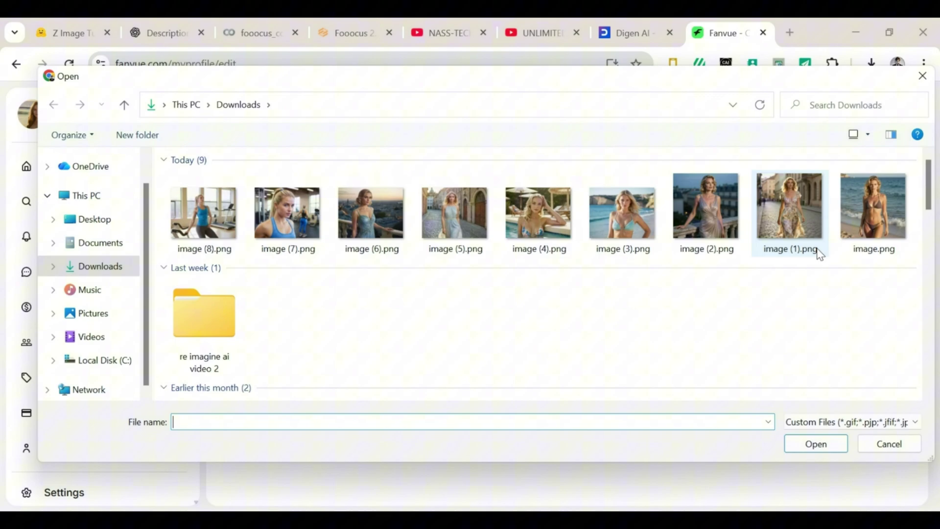
double_click(857, 208)
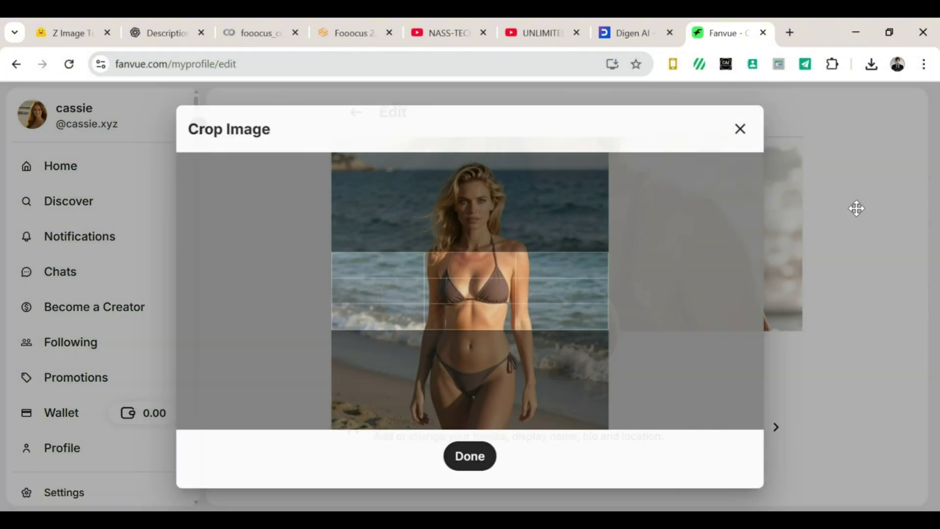
click(479, 458)
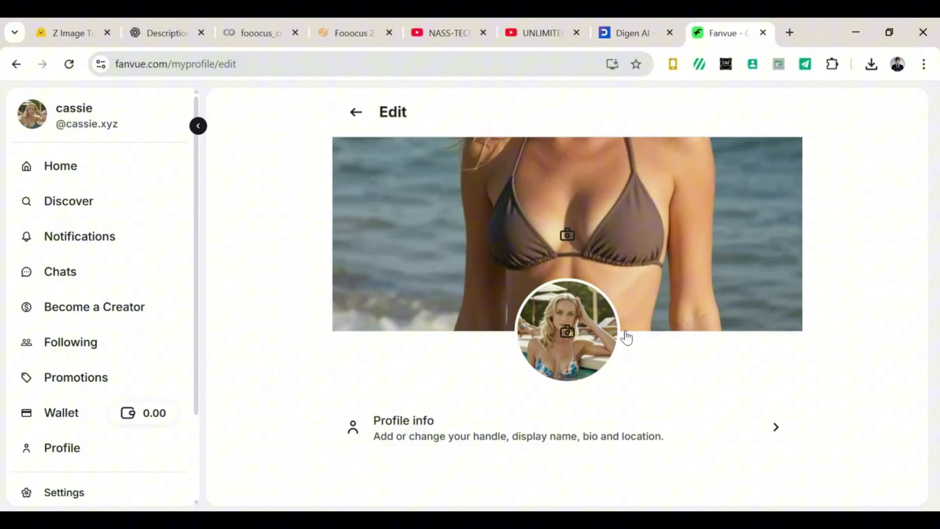
click(198, 126)
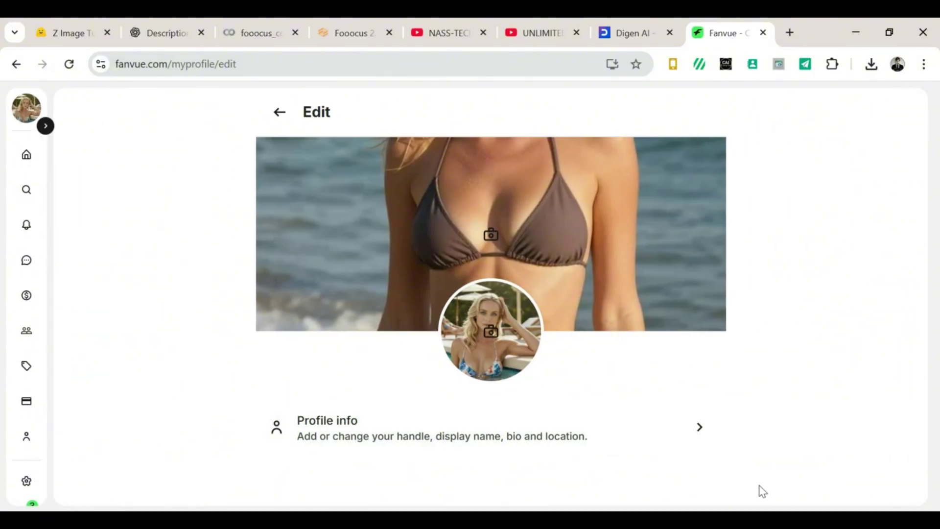